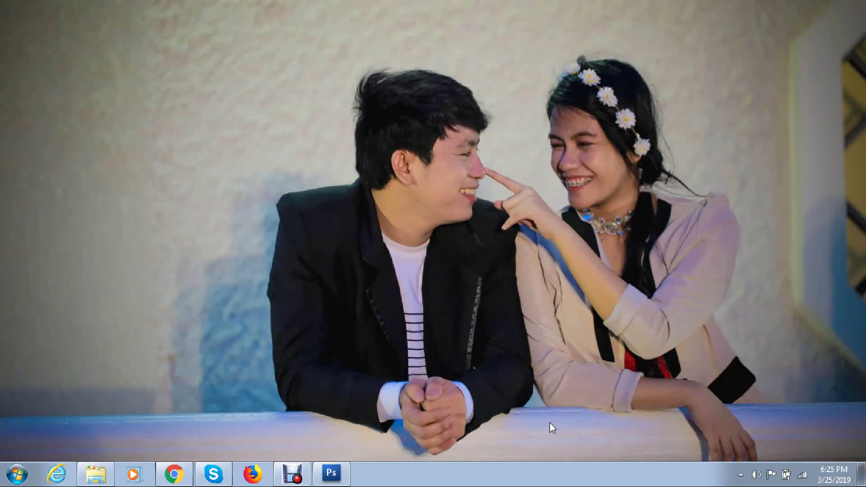
Create a new white document, Untitled-1, 100 × 100 inches at 72 pixels/inch
click(332, 473)
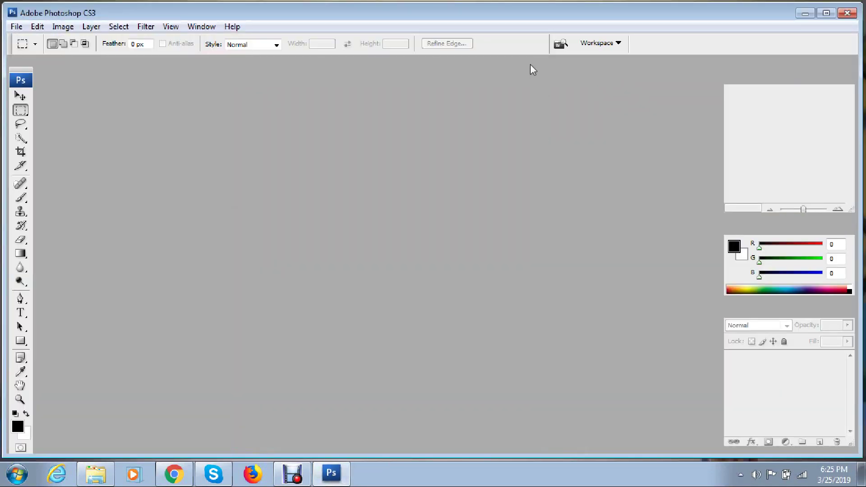
key(ctrl+n)
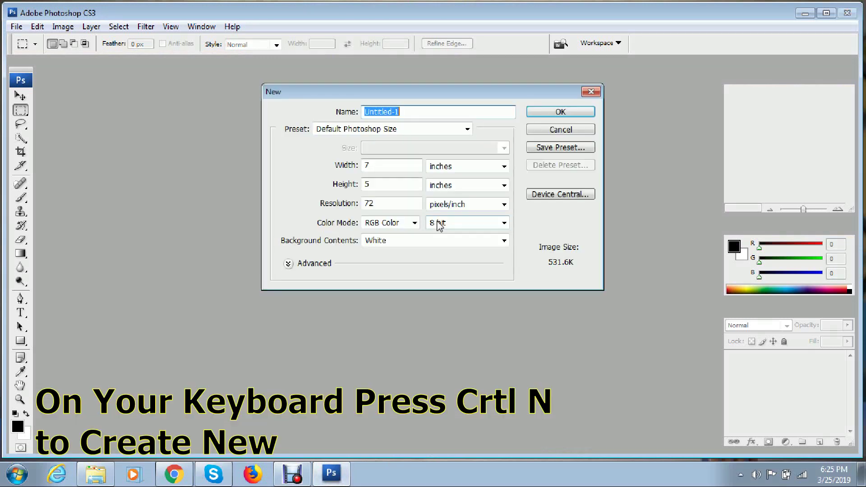
click(379, 185)
text(50)
drag(386, 168, 334, 168)
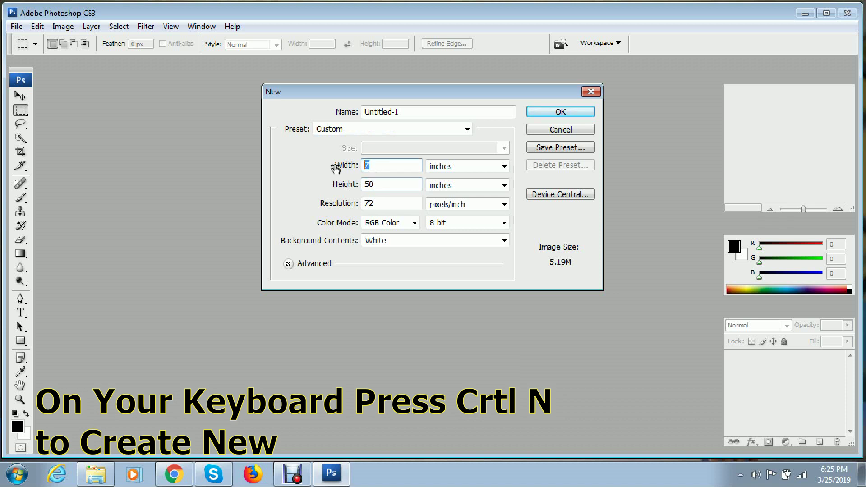
text(100)
drag(378, 185, 359, 187)
text(100)
click(590, 112)
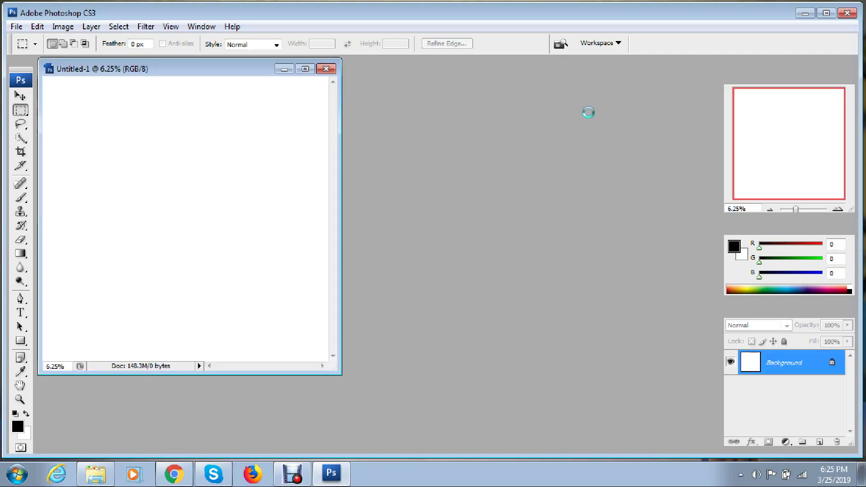
drag(178, 69, 313, 81)
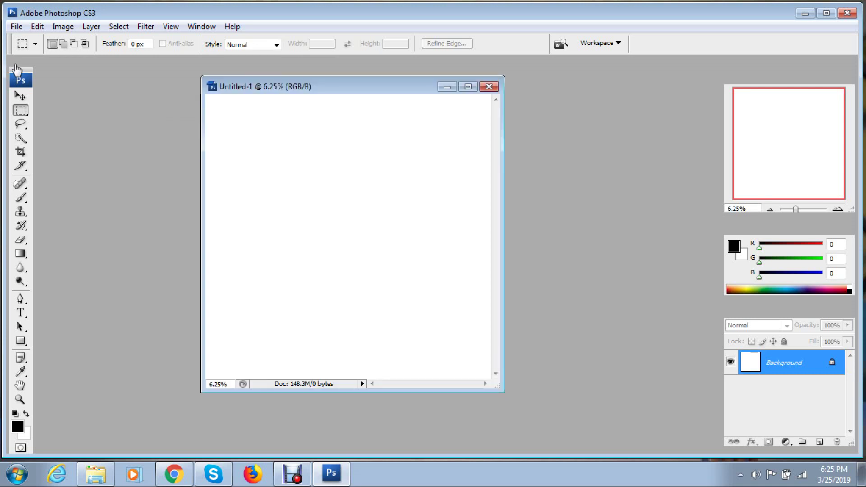
Select the Horizontal Type tool in Tw Cen MT Condensed and start a text layer on the canvas
click(13, 66)
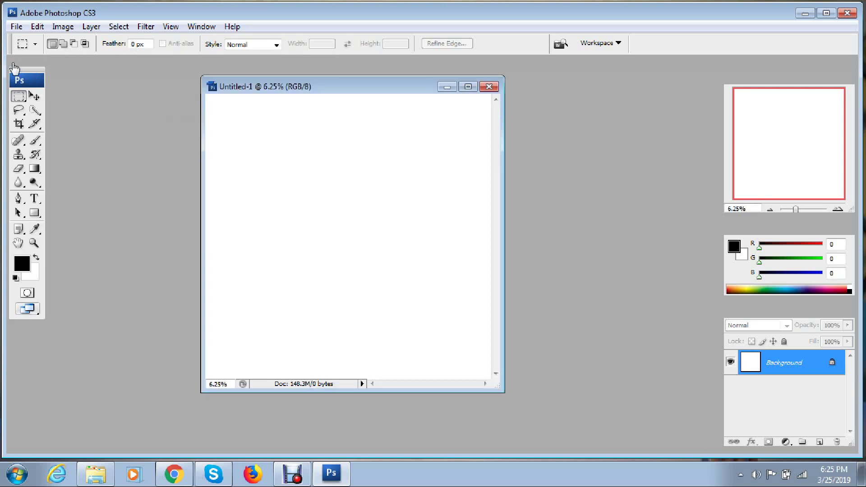
click(33, 199)
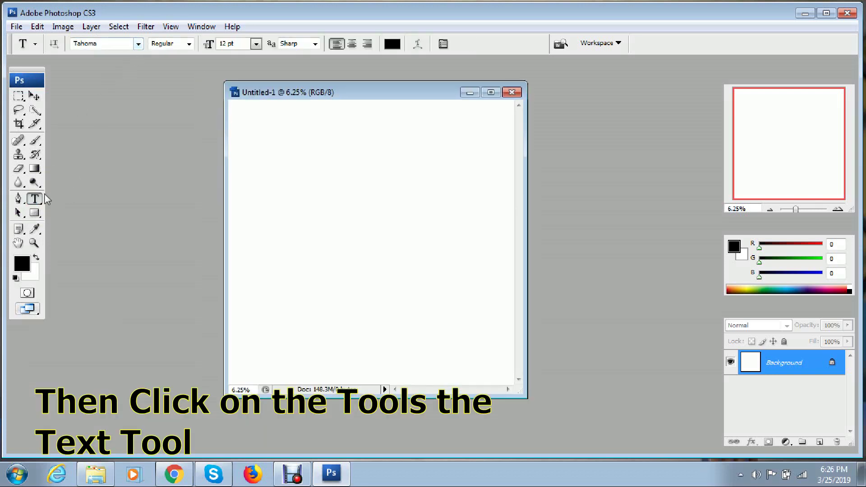
click(139, 43)
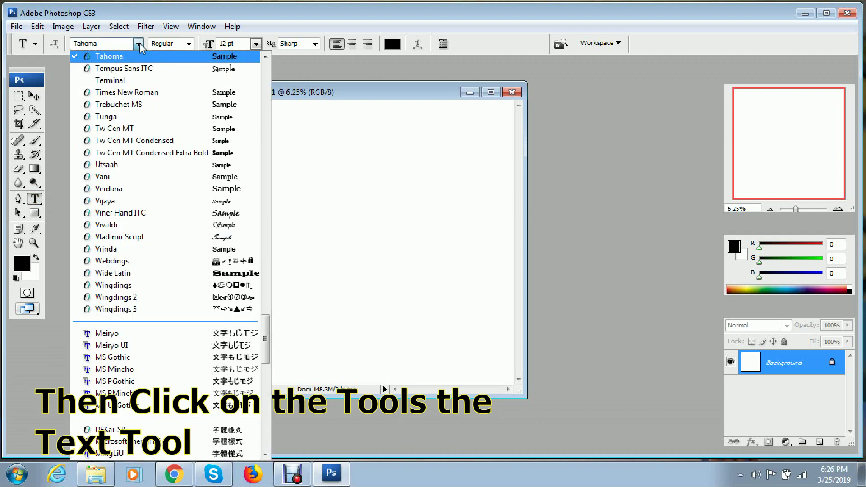
click(210, 153)
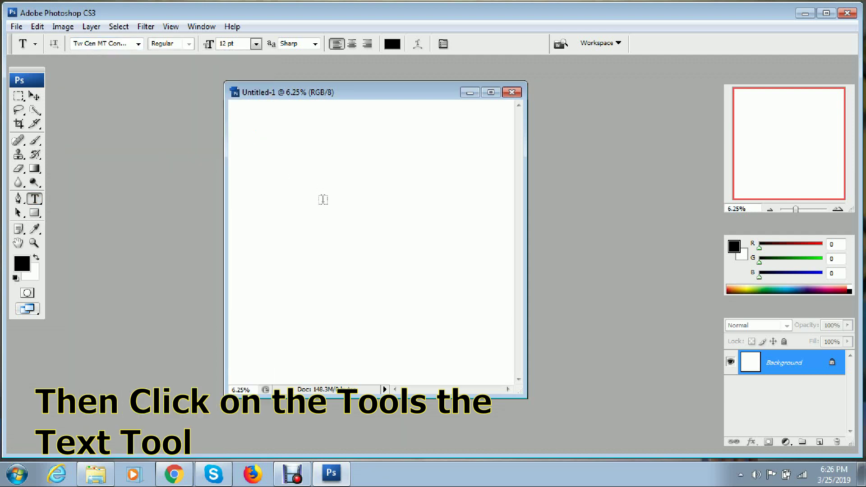
click(323, 200)
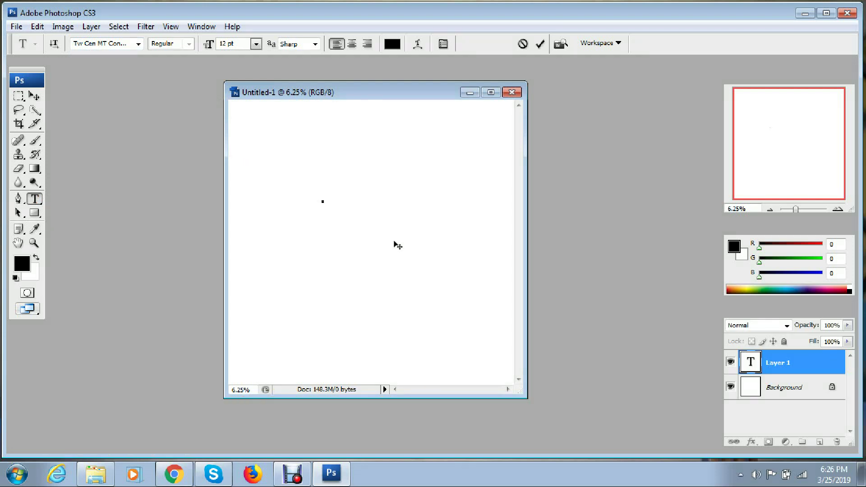
click(256, 43)
Set the 3D text to 72 pt, commit it, and scale it up with transform controls
click(249, 258)
click(838, 210)
click(840, 209)
drag(790, 150, 774, 130)
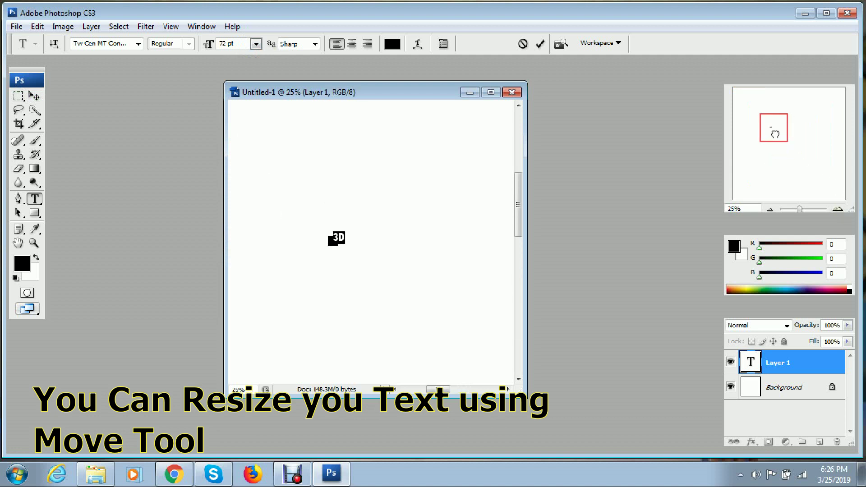
click(33, 96)
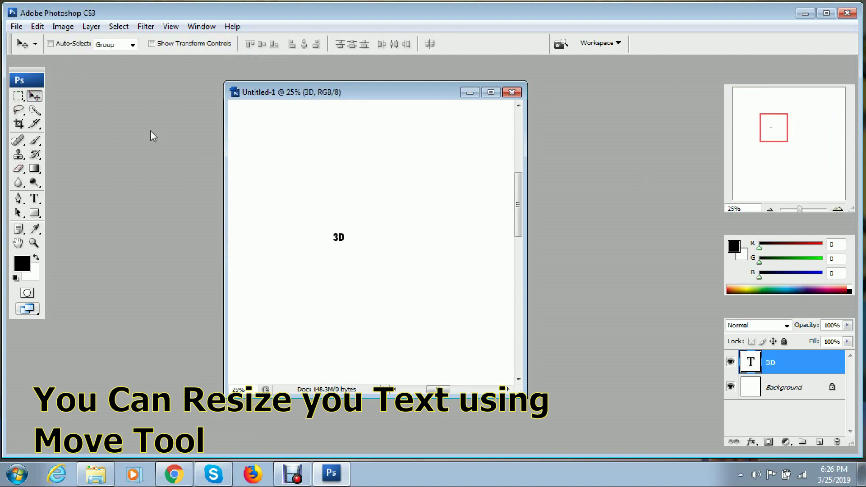
click(152, 44)
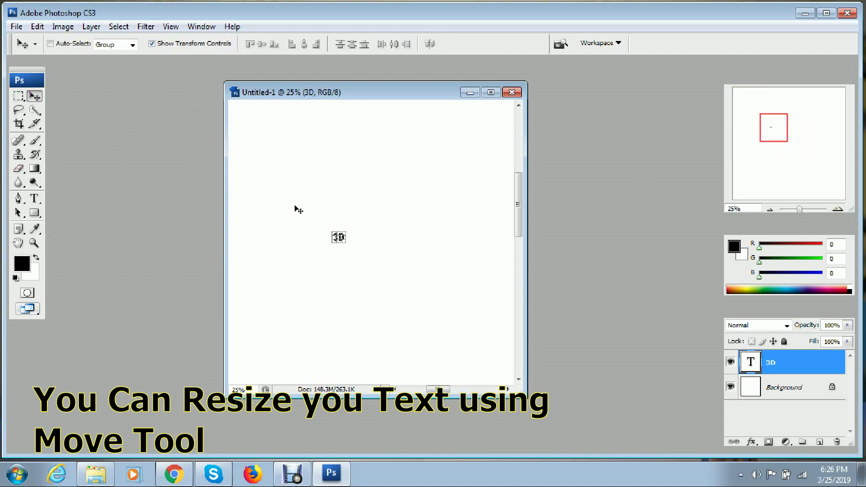
click(346, 244)
drag(347, 245, 460, 330)
key(Return)
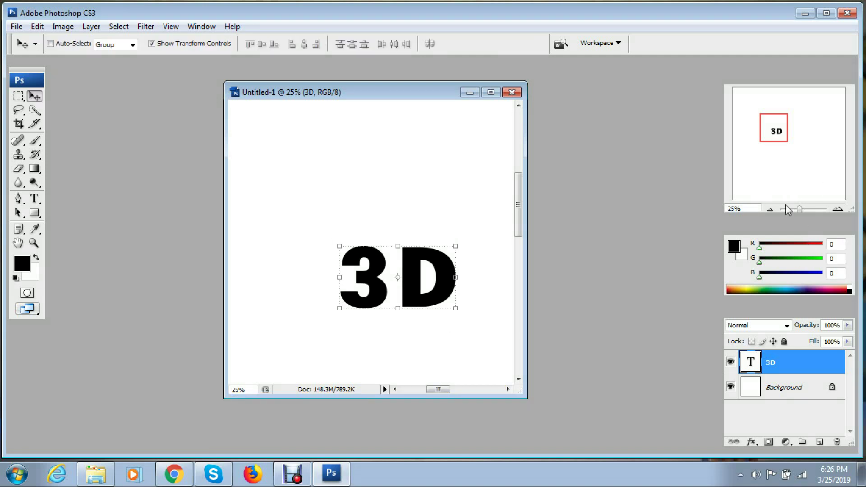
Enlarge the 3D text further and position it in the middle of the canvas
click(771, 209)
click(771, 209)
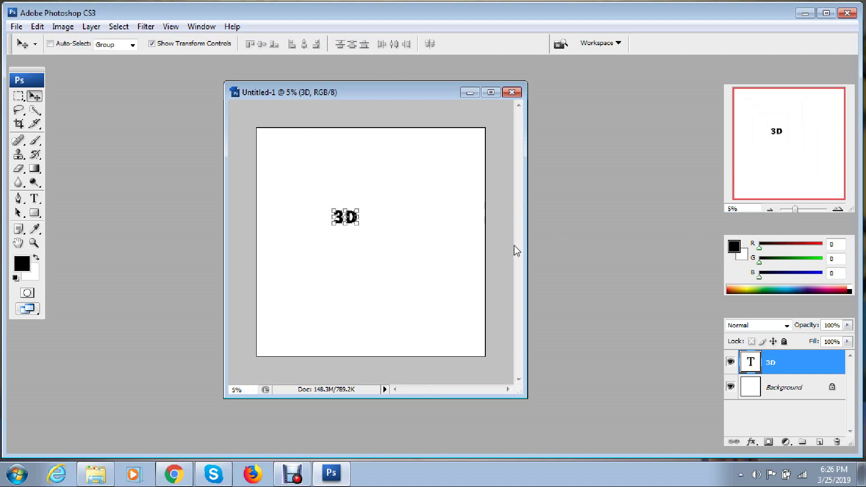
drag(359, 225, 466, 324)
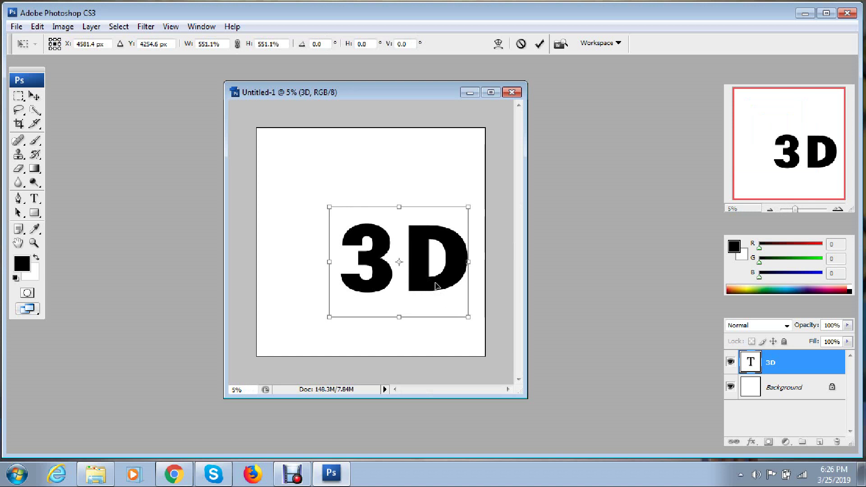
mouse_move(437, 285)
mouse_down()
mouse_move(405, 273)
mouse_move(440, 289)
mouse_move(409, 248)
mouse_up()
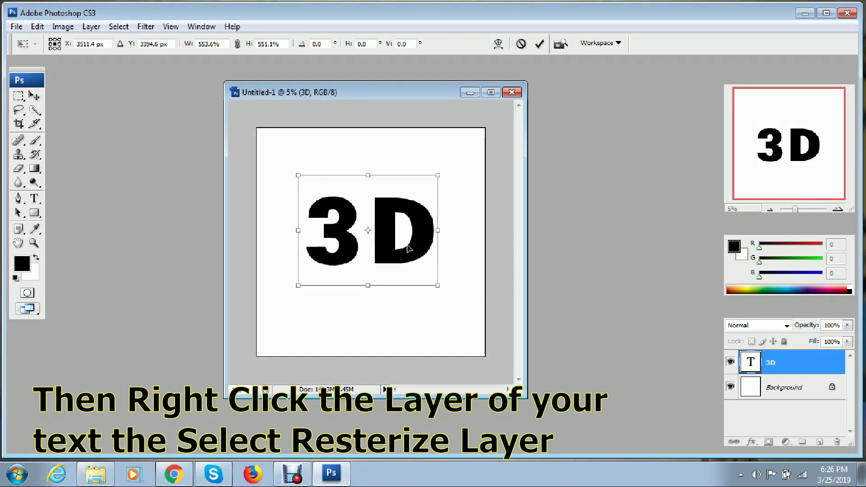
key(Return)
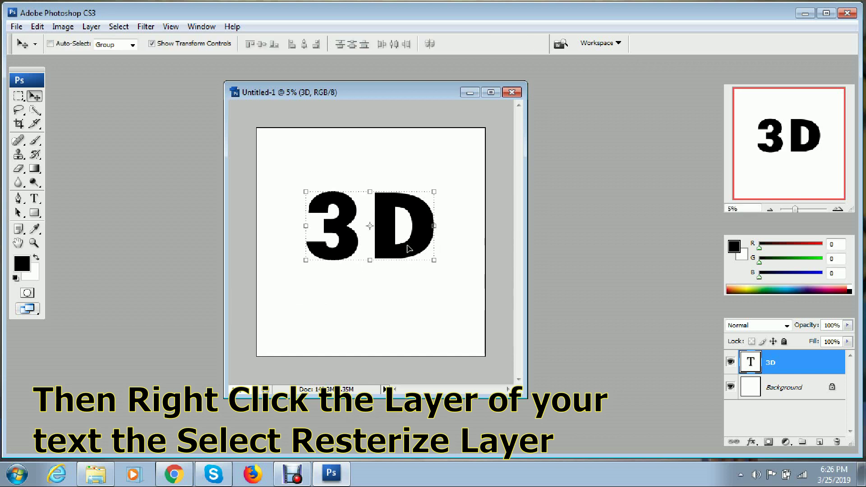
mouse_move(409, 247)
mouse_down()
mouse_move(416, 272)
mouse_move(414, 258)
mouse_up()
key(ctrl+t)
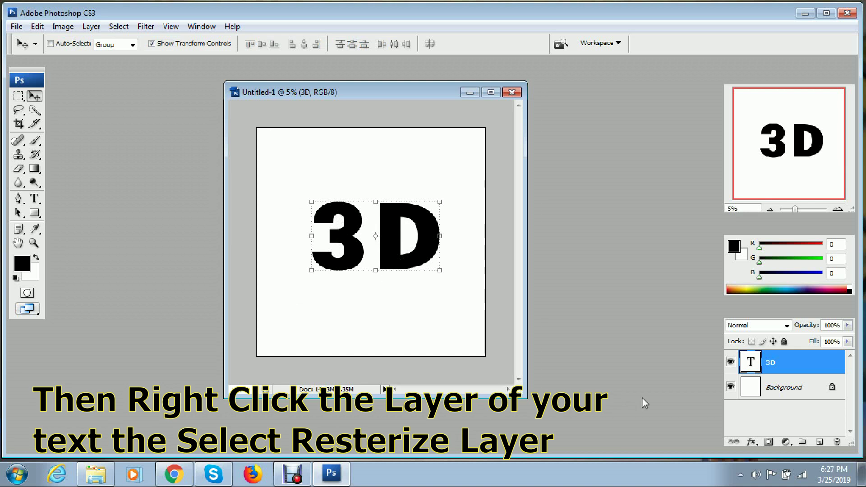
right_click(793, 371)
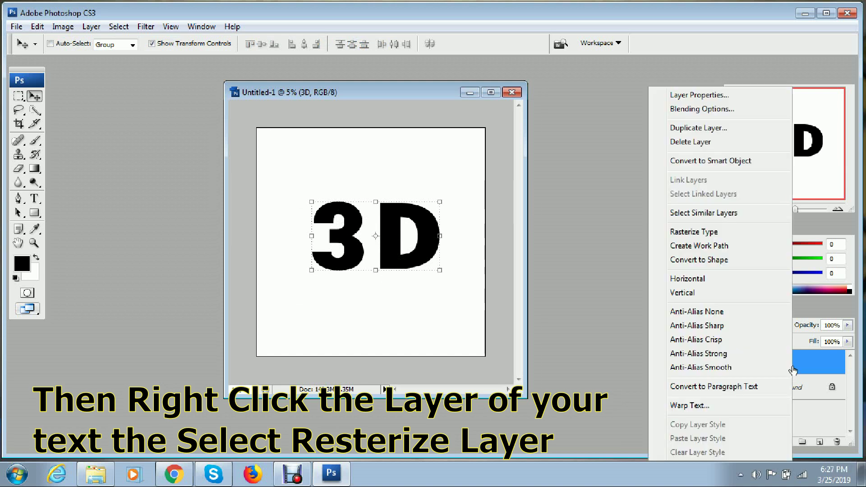
Rasterize the 3D type layer, scale it to about 123%, and shift it left and down
click(711, 233)
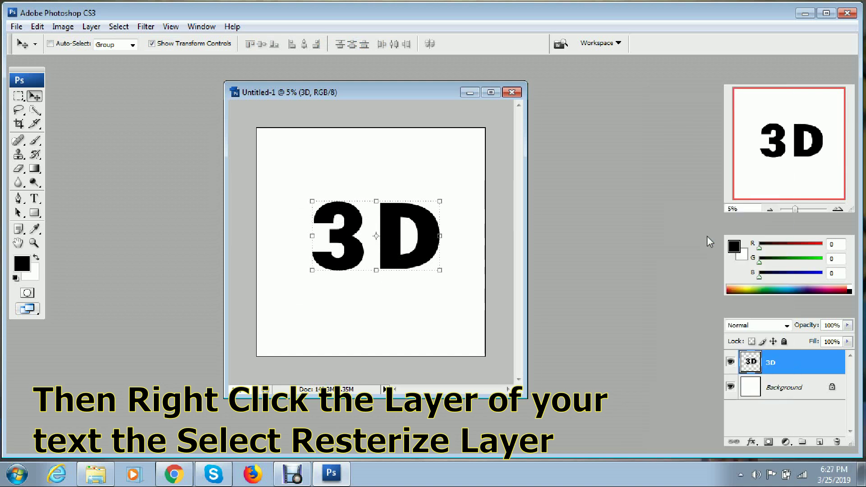
drag(440, 201, 464, 169)
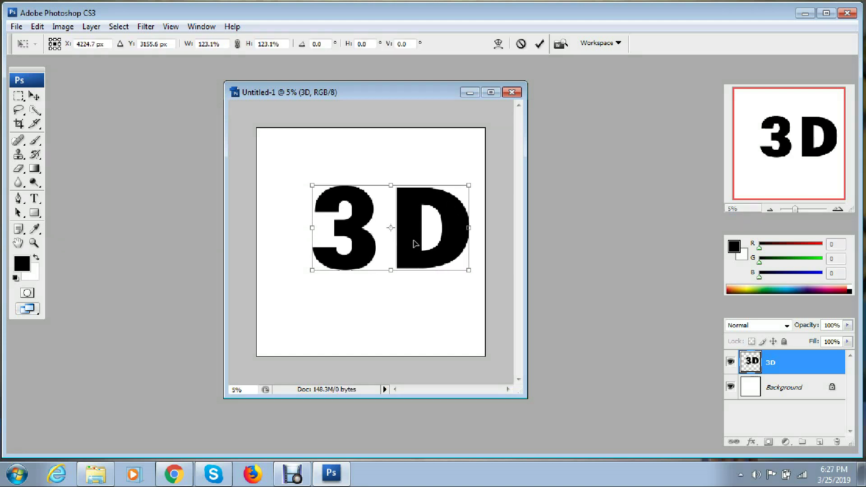
key(v)
drag(408, 246, 382, 263)
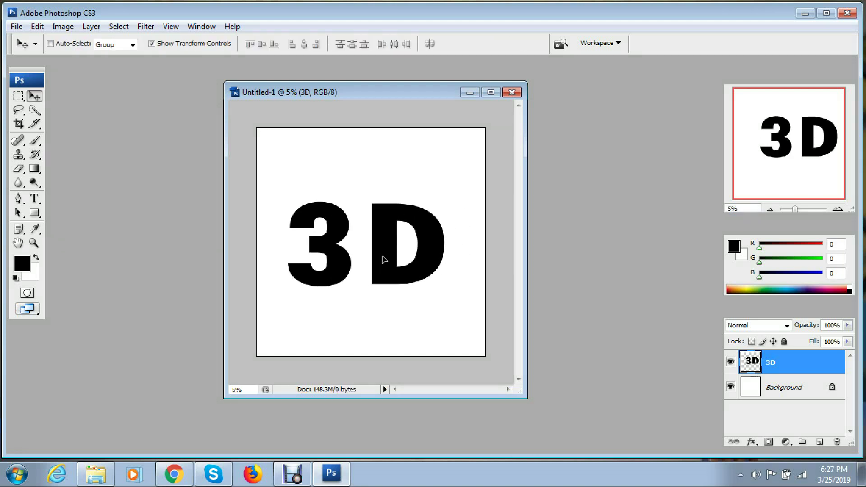
key(ctrl+t)
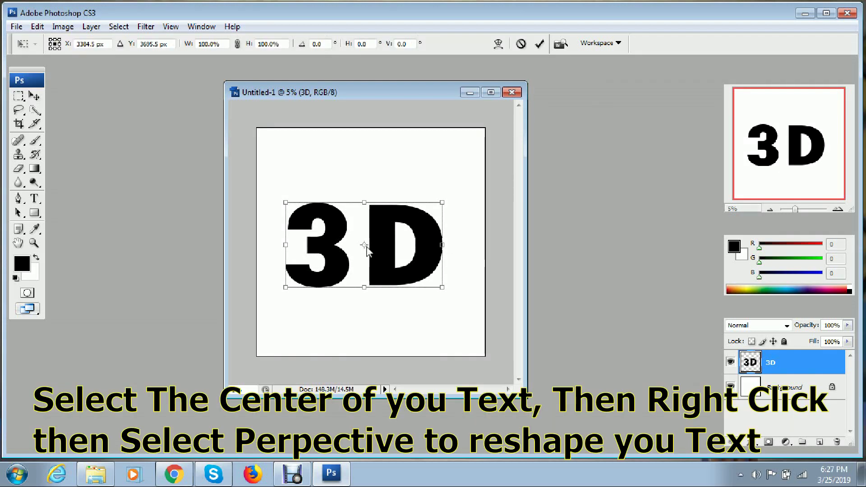
right_click(364, 246)
click(402, 335)
drag(286, 246, 285, 227)
drag(442, 245, 446, 276)
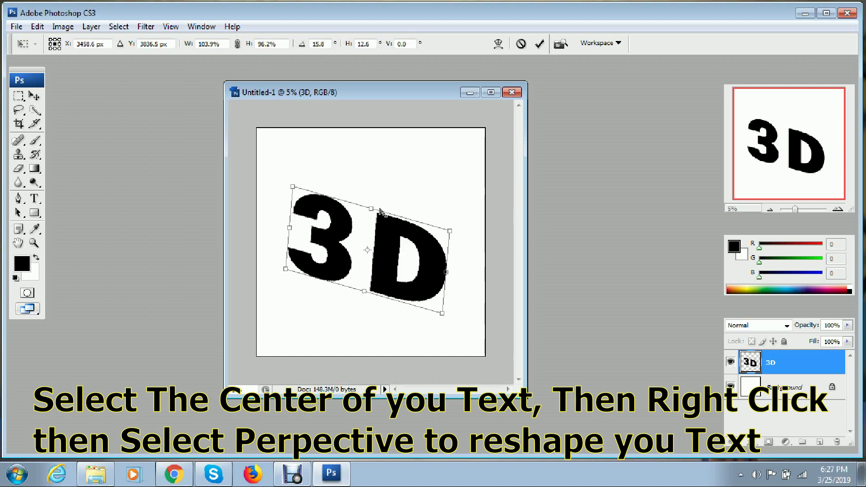
drag(381, 211, 387, 235)
drag(365, 293, 354, 289)
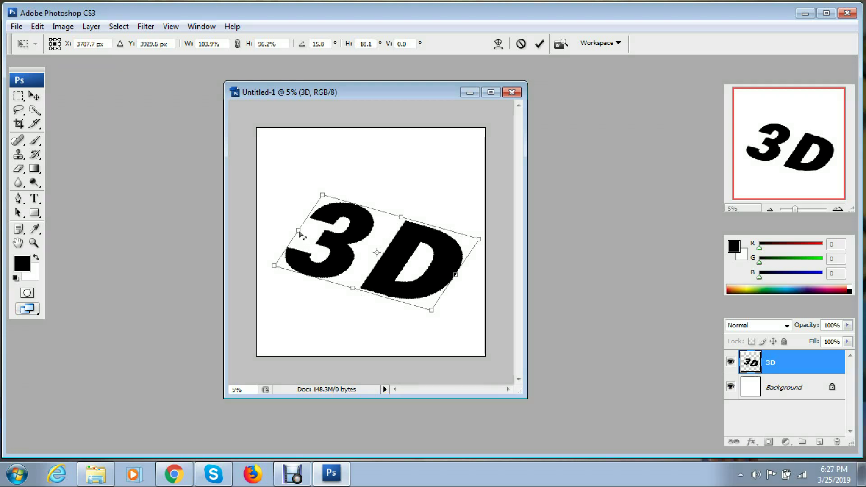
drag(298, 230, 312, 211)
drag(456, 276, 453, 281)
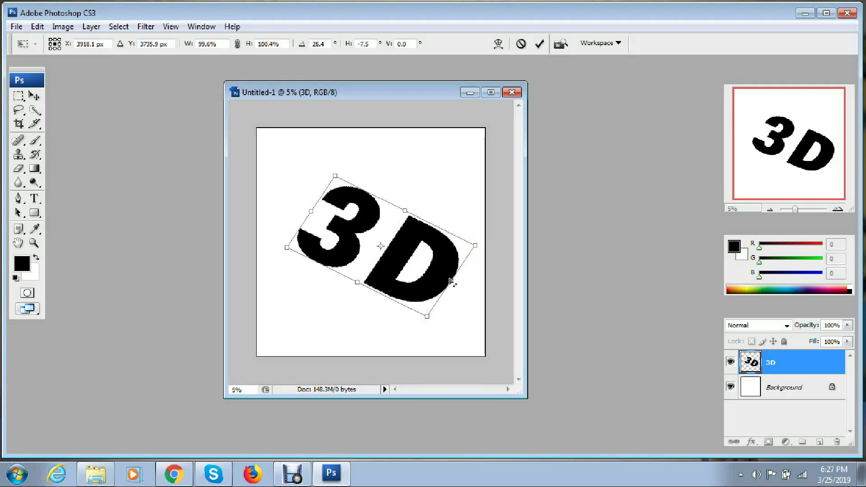
drag(412, 255, 399, 236)
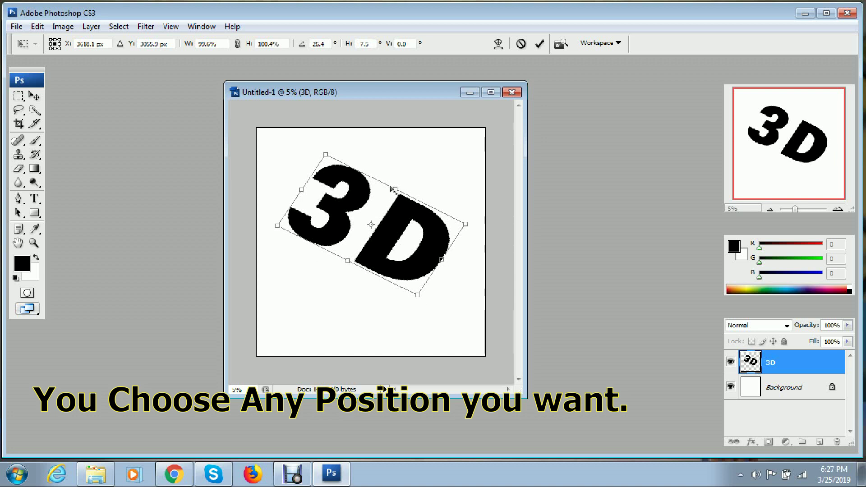
drag(390, 228, 392, 244)
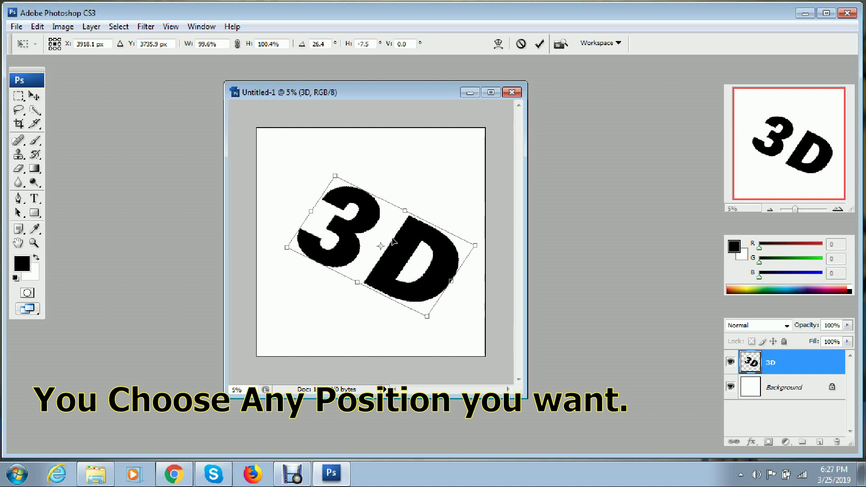
key(Return)
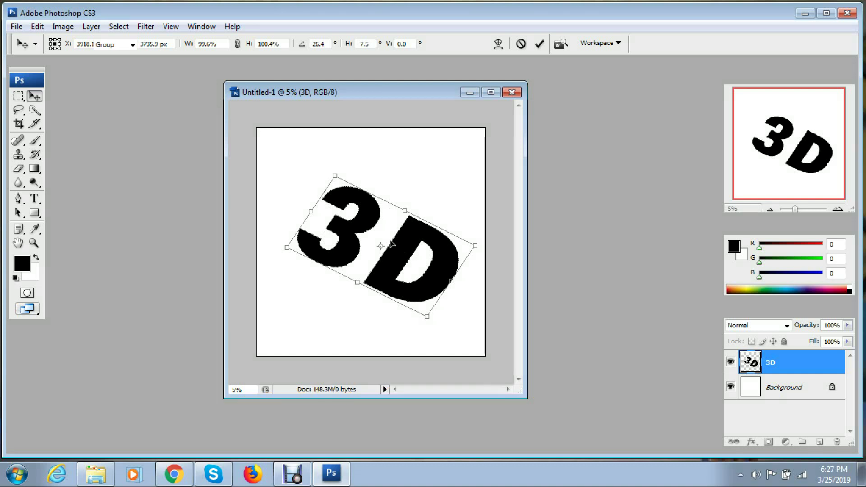
key(Escape)
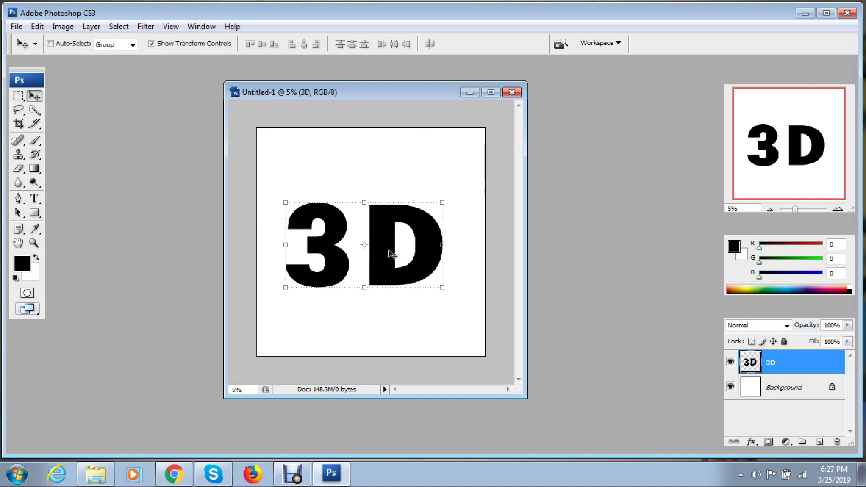
Apply a perspective and skew transform to the 3D text and move it toward the lower right
drag(391, 254, 401, 244)
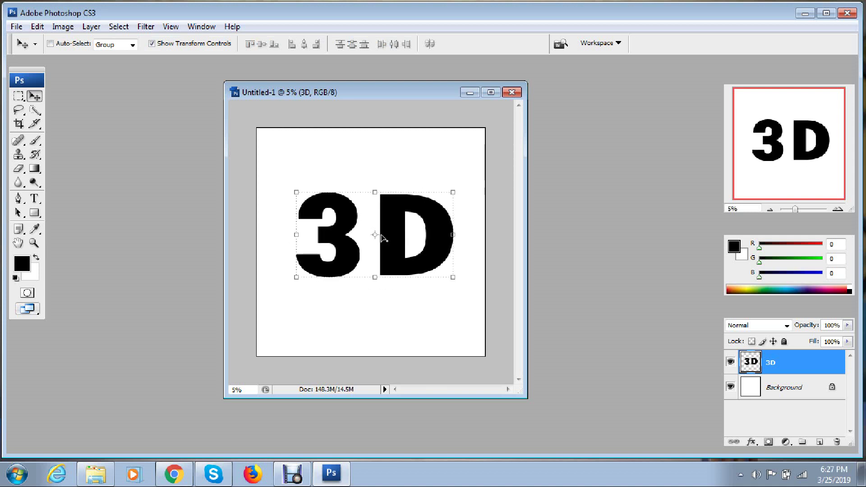
key(ctrl+t)
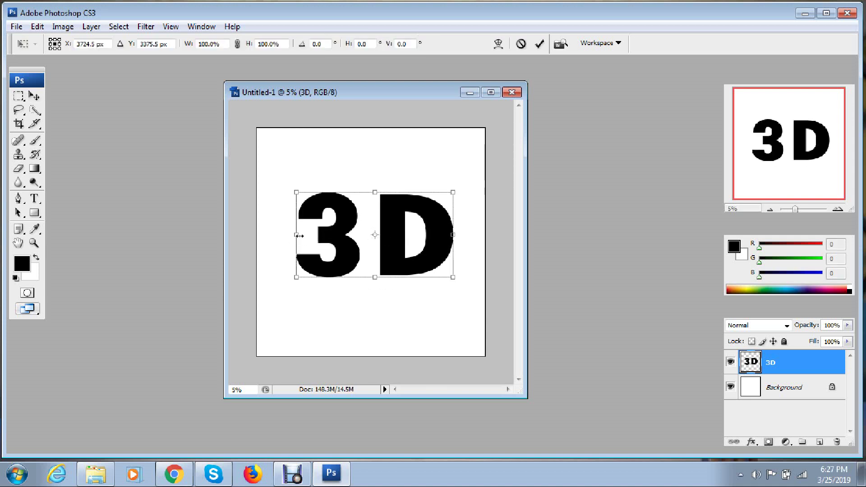
right_click(375, 240)
click(406, 320)
drag(297, 193, 297, 199)
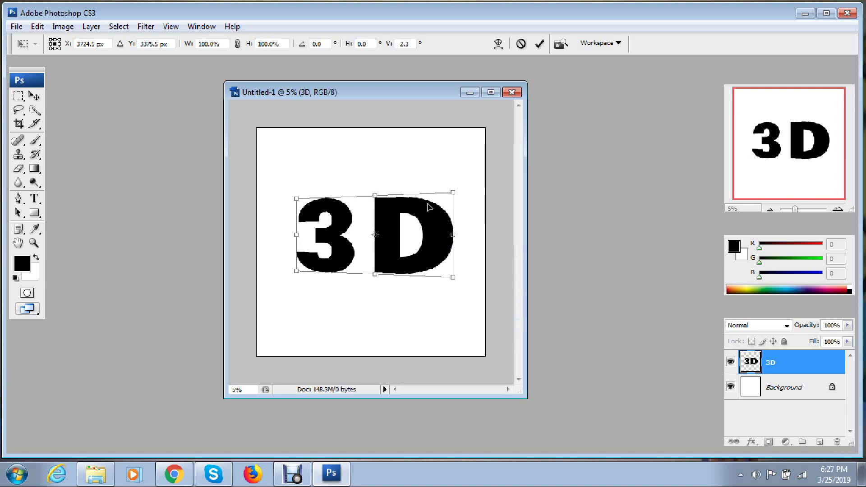
drag(454, 194, 438, 181)
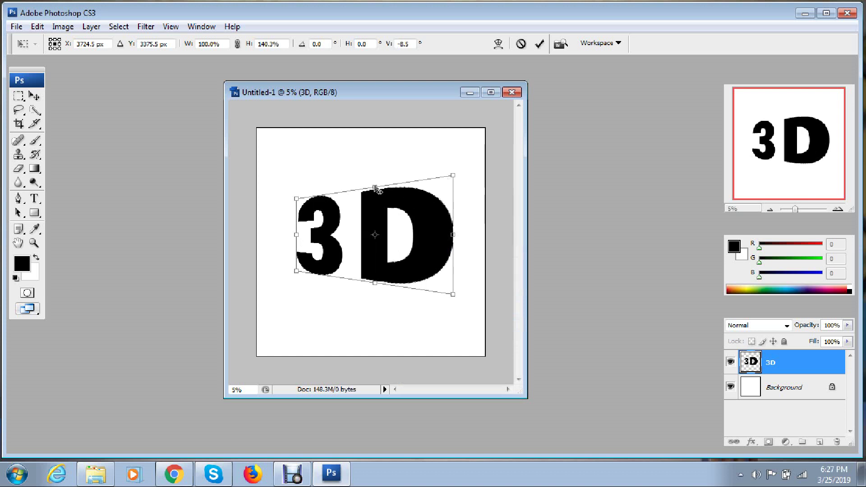
drag(375, 284, 354, 281)
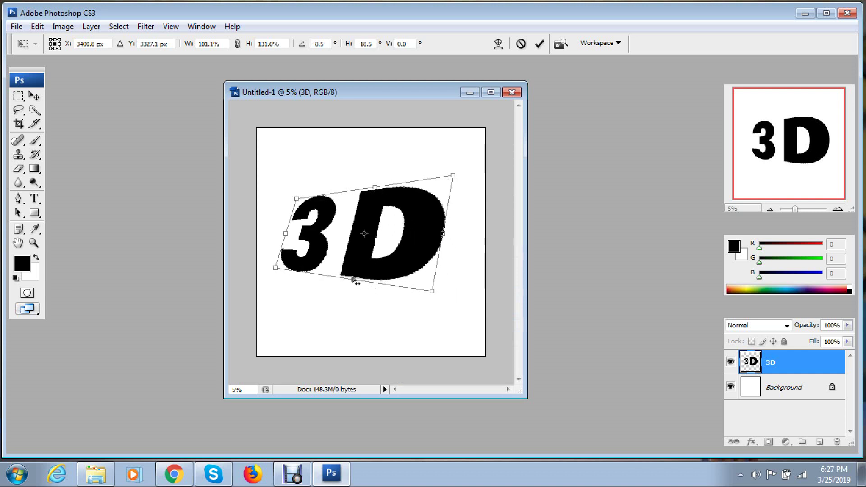
drag(374, 188, 396, 193)
drag(379, 231, 404, 295)
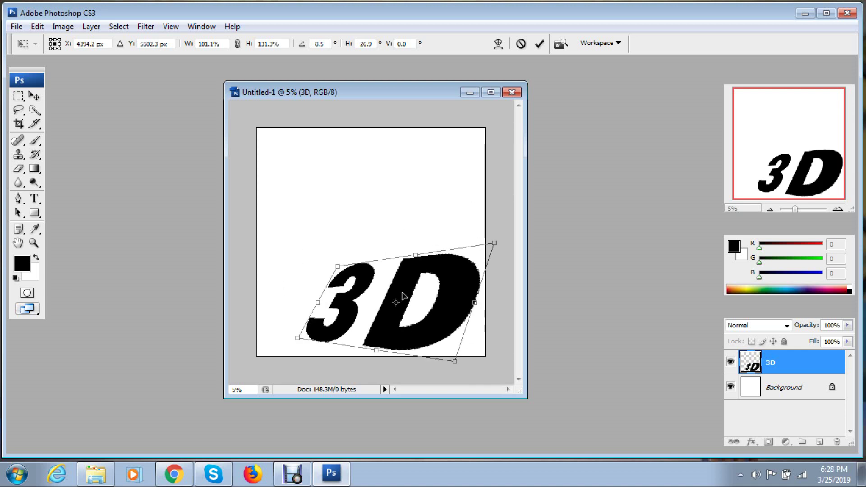
key(Return)
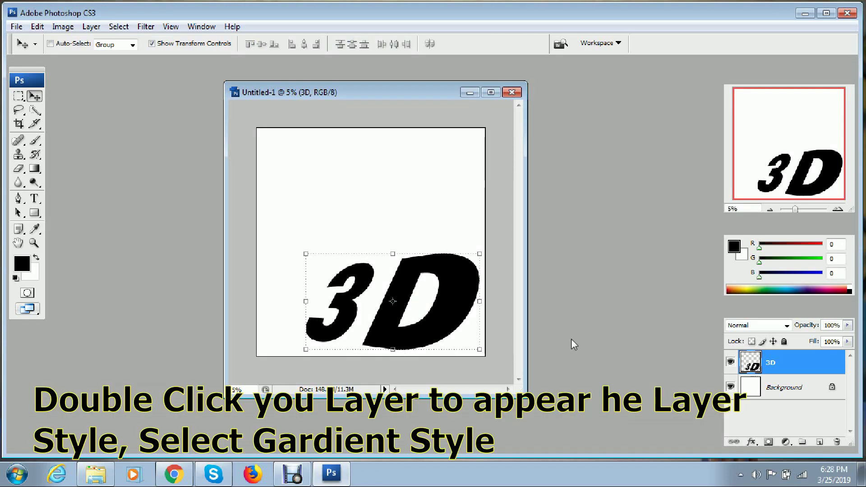
click(797, 399)
Enable Gradient Overlay on the 3D layer and set the gradient's left stop to red
click(801, 373)
double_click(801, 373)
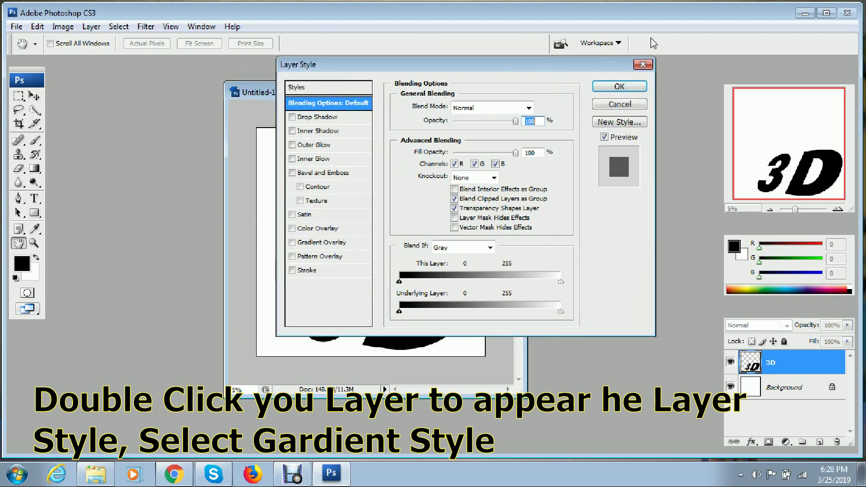
drag(486, 73, 661, 53)
click(433, 228)
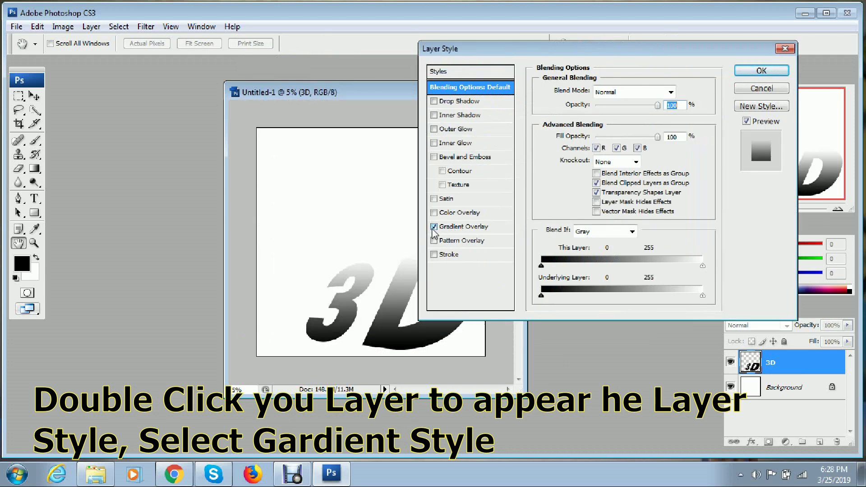
click(455, 228)
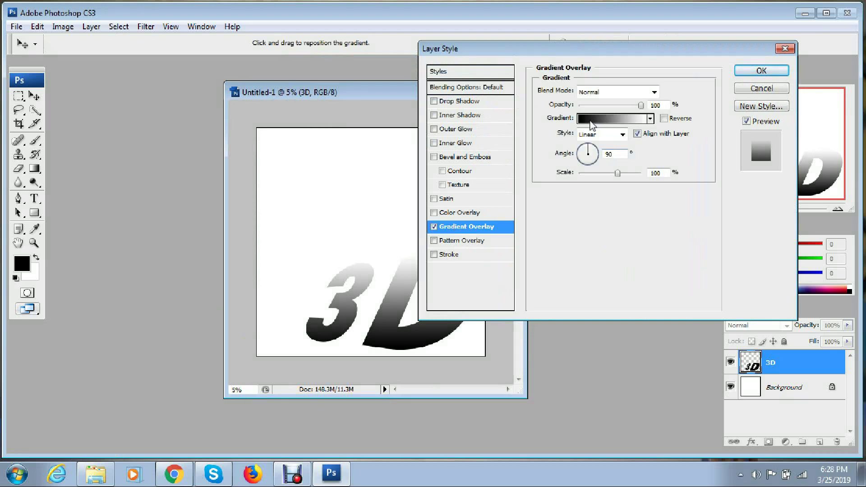
click(594, 119)
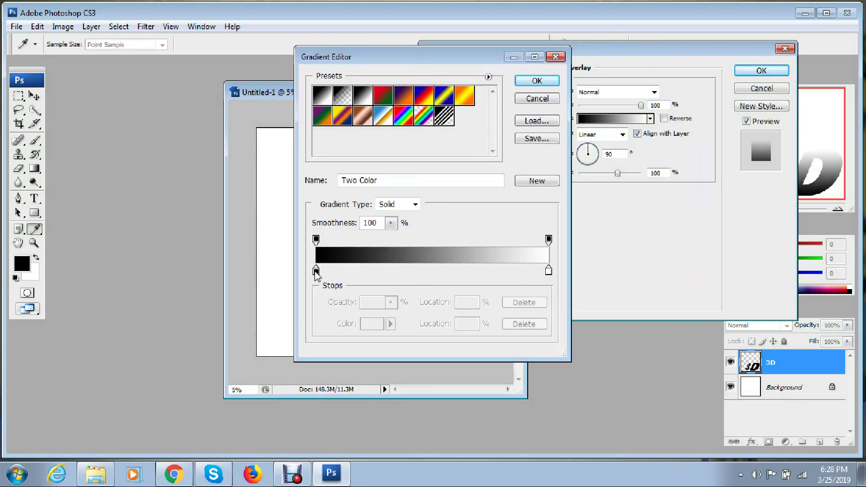
double_click(315, 271)
click(427, 113)
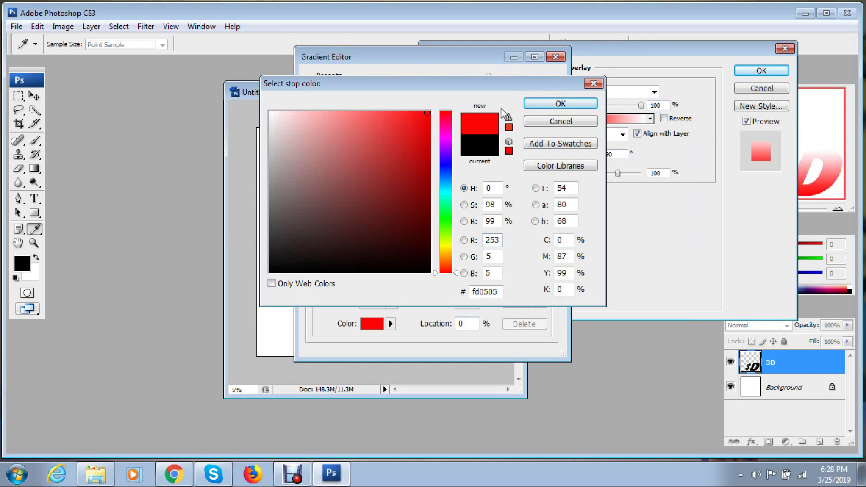
click(540, 104)
click(546, 86)
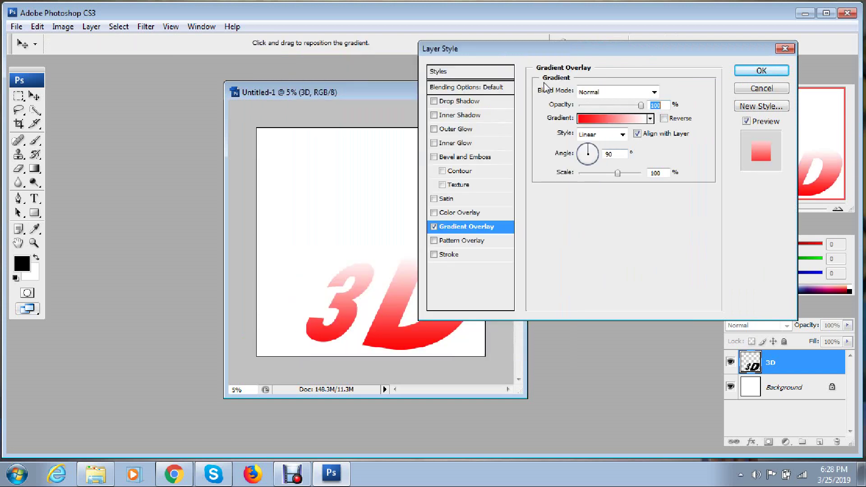
Set the right gradient stop to black and apply the red-to-black overlay
click(631, 119)
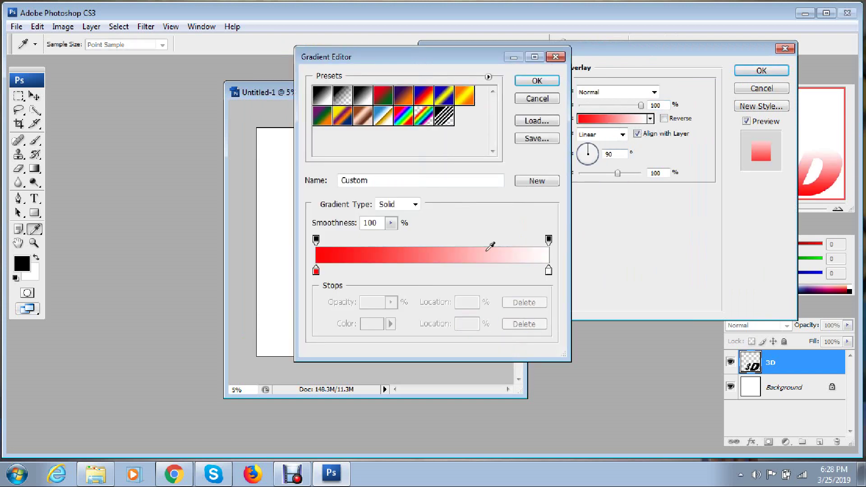
double_click(549, 271)
click(274, 272)
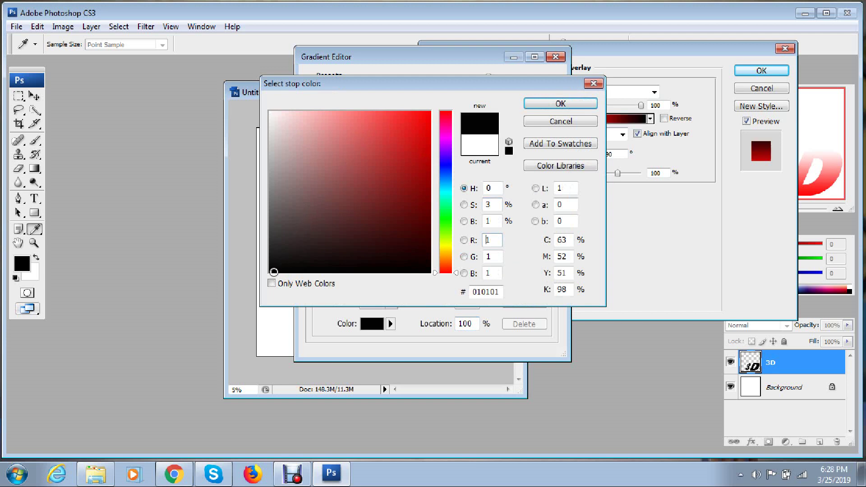
click(561, 103)
click(551, 83)
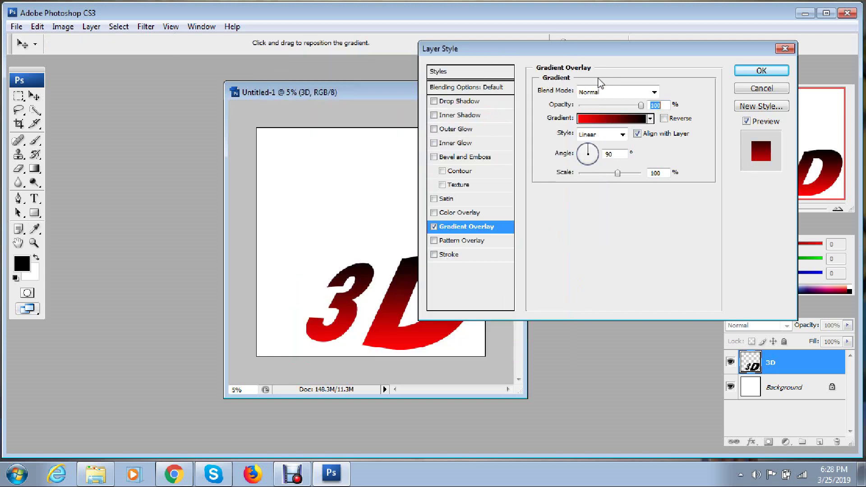
click(762, 70)
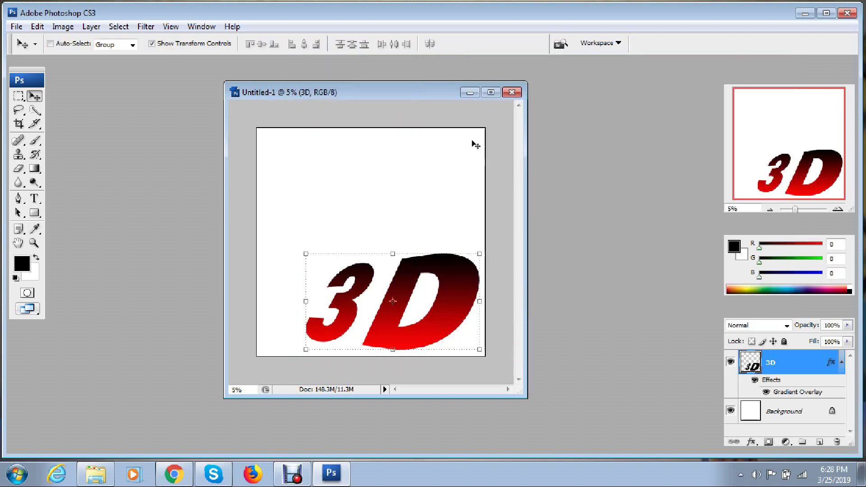
Duplicate the 3D layer up to 3D copy 18 with Ctrl+J, nudging each copy up and left
drag(421, 92, 421, 70)
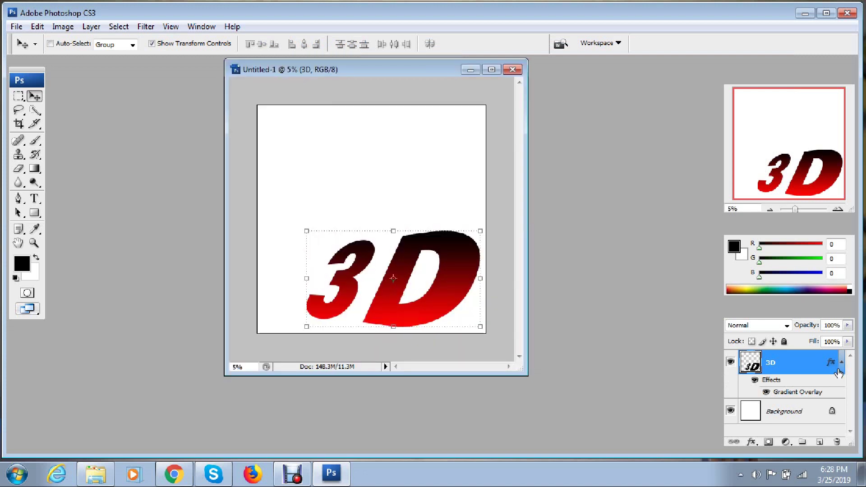
click(842, 362)
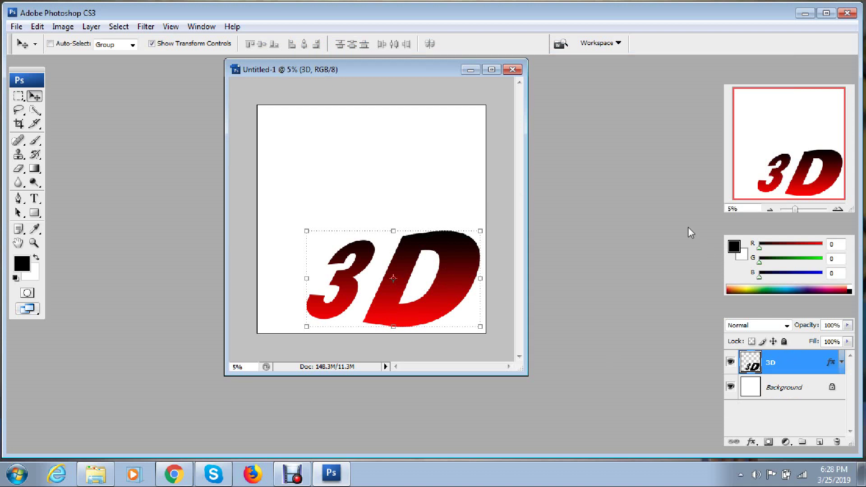
key(ctrl+shift+n)
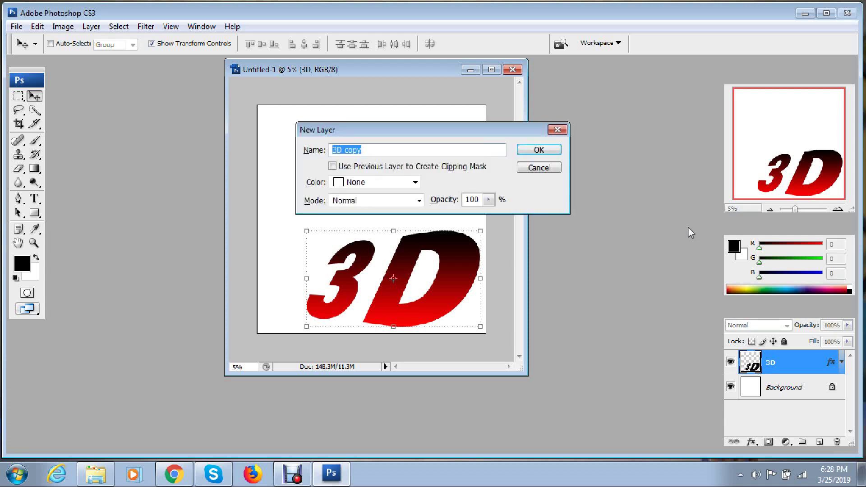
key(Escape)
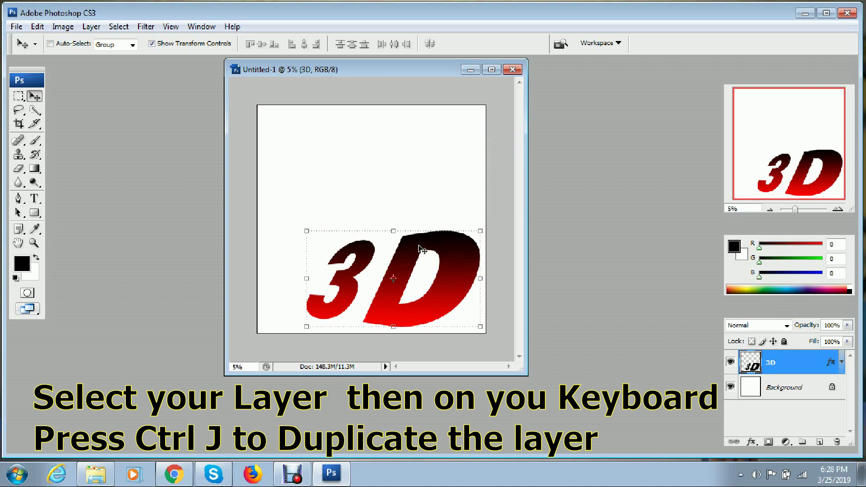
key(ctrl+j)
key(Left)
key(Up)
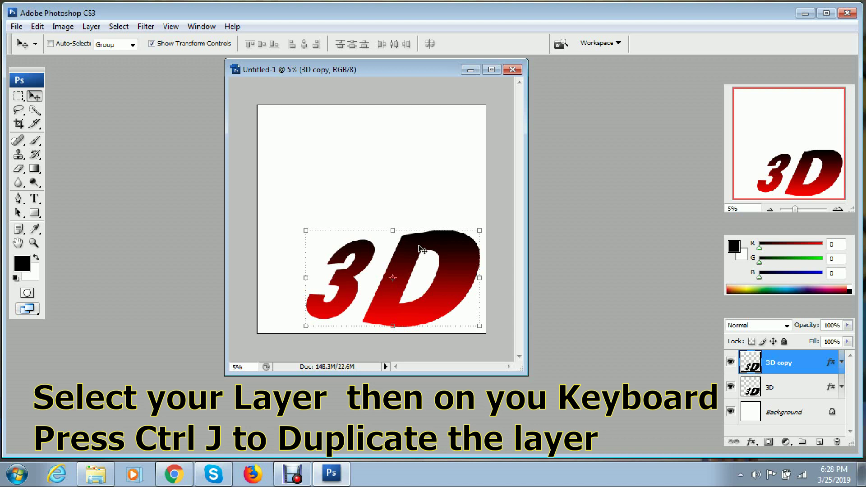
key(ctrl+j)
key(Left)
key(ctrl+j)
key(Left)
key(Up)
key(ctrl+j)
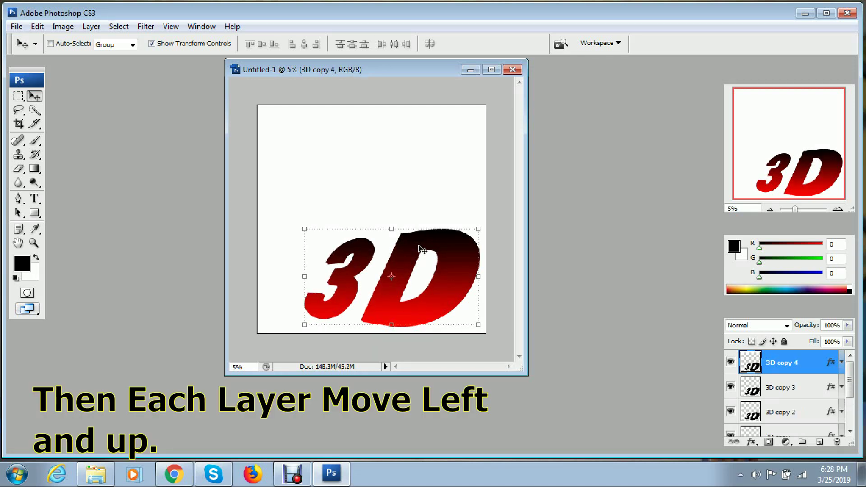
key(Left)
key(Up)
key(ctrl+j)
key(Left)
key(Up)
key(shift+Left)
key(shift+Left)
key(shift+Up)
key(shift+Up)
key(shift+Left)
key(shift+Left)
key(shift+Up)
key(shift+Up)
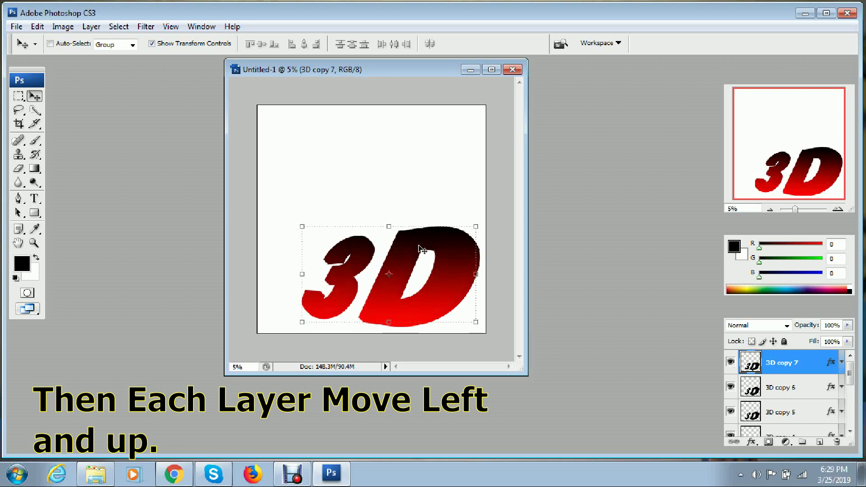
key(shift+Left)
key(shift+Left)
key(shift+Up)
key(shift+Up)
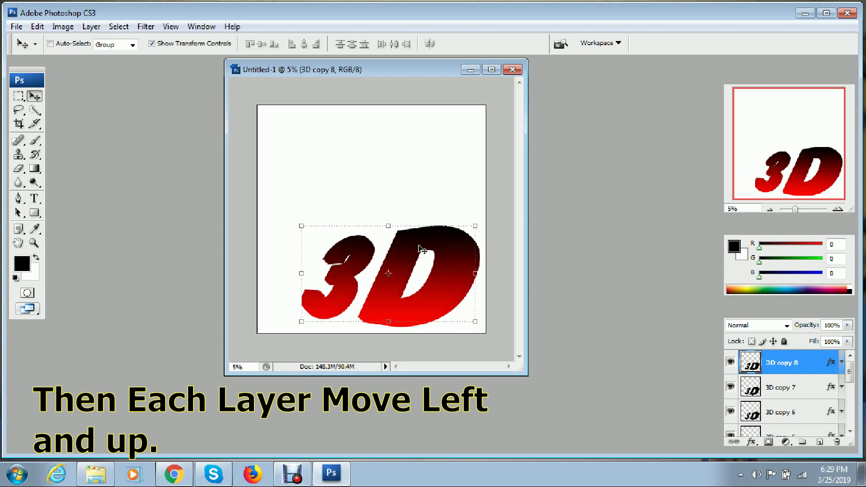
key(ctrl+j)
key(shift+Left)
key(shift+Left)
key(shift+Up)
key(shift+Up)
key(ctrl+j)
key(ctrl+j)
key(shift+Left)
key(shift+Left)
key(shift+Up)
key(shift+Up)
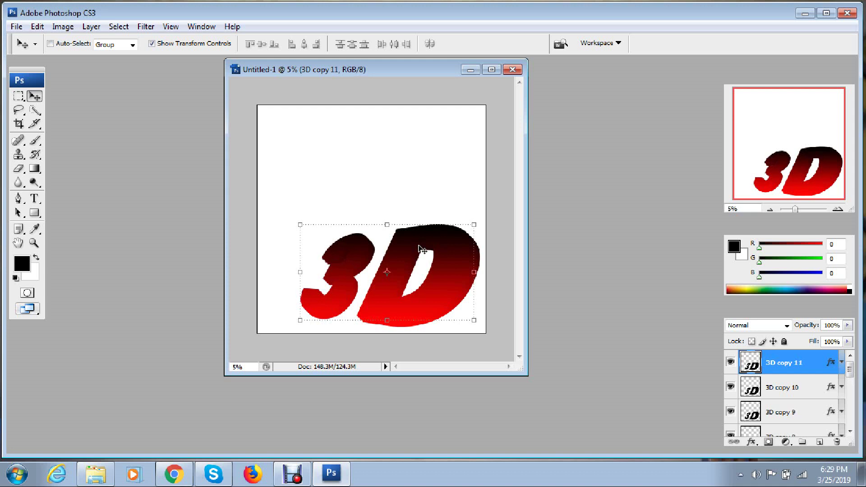
key(shift+Left)
key(shift+Left)
key(shift+Up)
key(shift+Up)
key(ctrl+j)
key(shift+Left)
key(shift+Left)
key(shift+Up)
key(shift+Up)
key(shift+Left)
key(shift+Left)
key(shift+Up)
key(shift+Up)
key(shift+Left)
key(shift+Left)
key(shift+Up)
key(shift+Up)
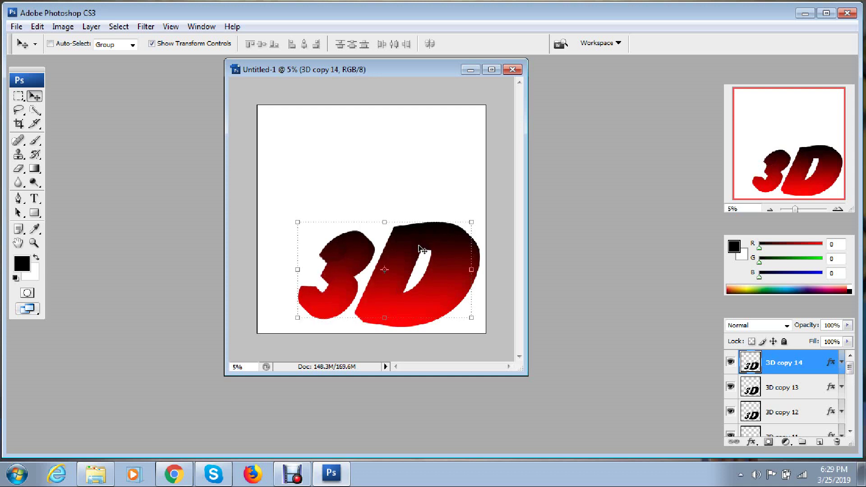
key(shift+Left)
key(shift+Left)
key(shift+Up)
key(shift+Up)
key(alt+shift+Left)
key(shift+Up)
key(shift+Up)
key(shift+Up)
key(shift+Left)
key(shift+Left)
key(shift+Up)
key(shift+Up)
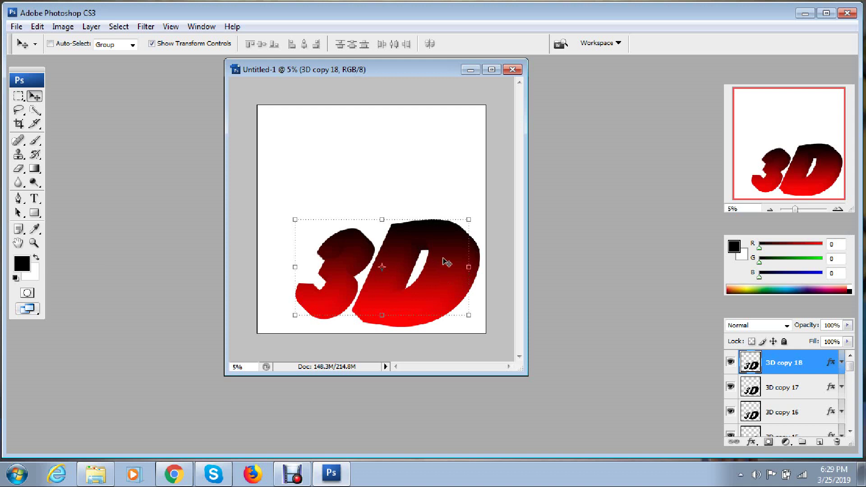
click(730, 362)
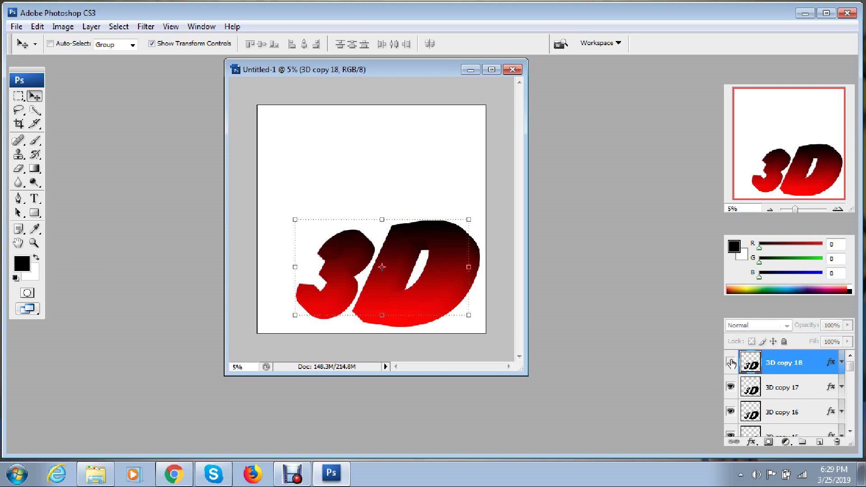
Hide the Color panel and enlarge the Layers list to show all the 3D copies
click(731, 363)
click(731, 363)
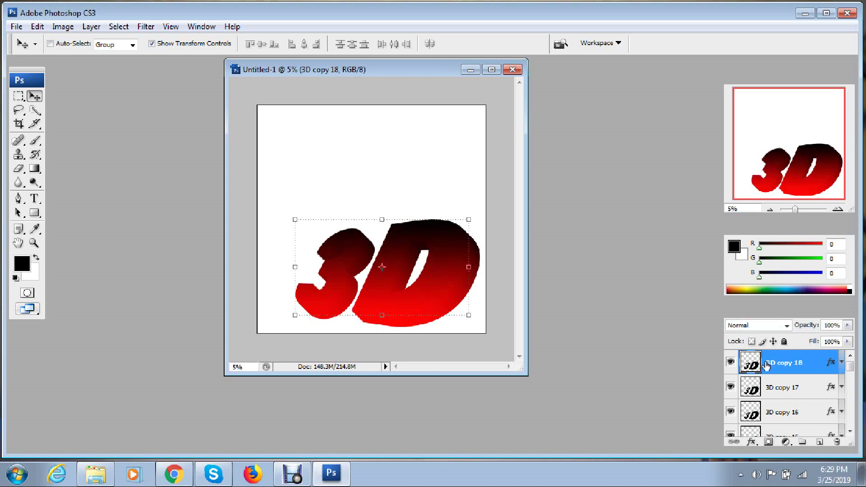
click(813, 388)
scroll(812, 396, down, 2)
scroll(812, 395, down, 5)
scroll(812, 395, down, 3)
scroll(812, 395, down, 4)
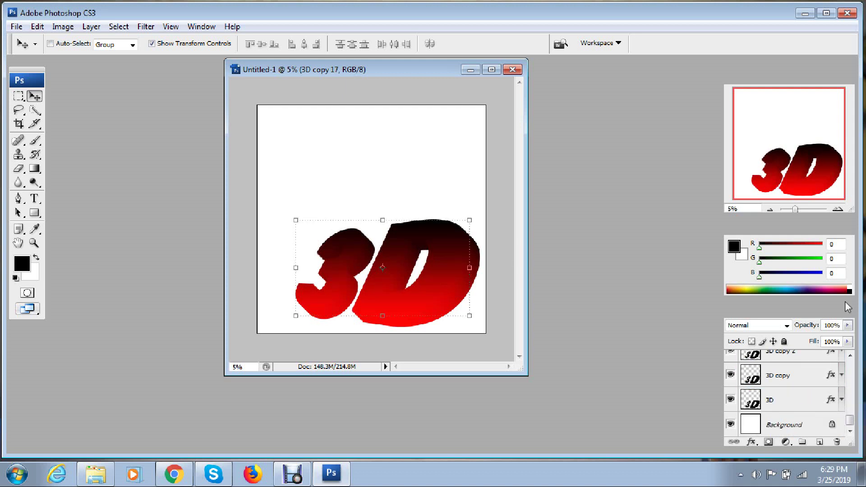
key(F6)
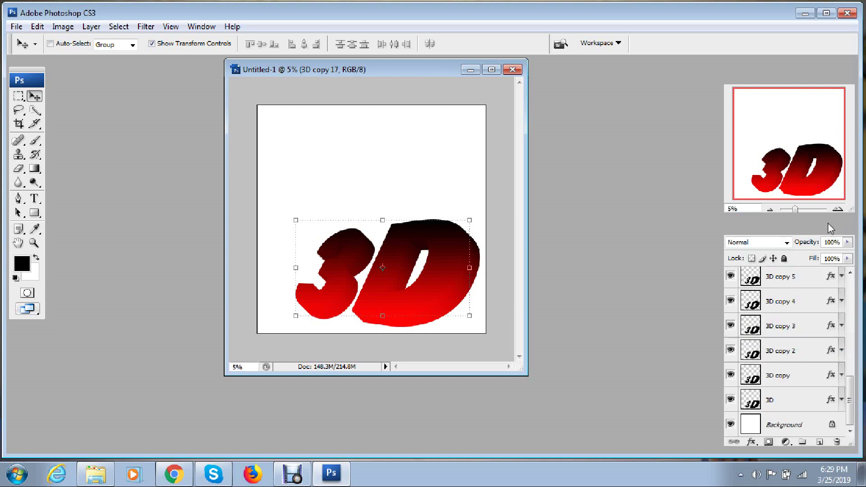
drag(828, 216, 828, 146)
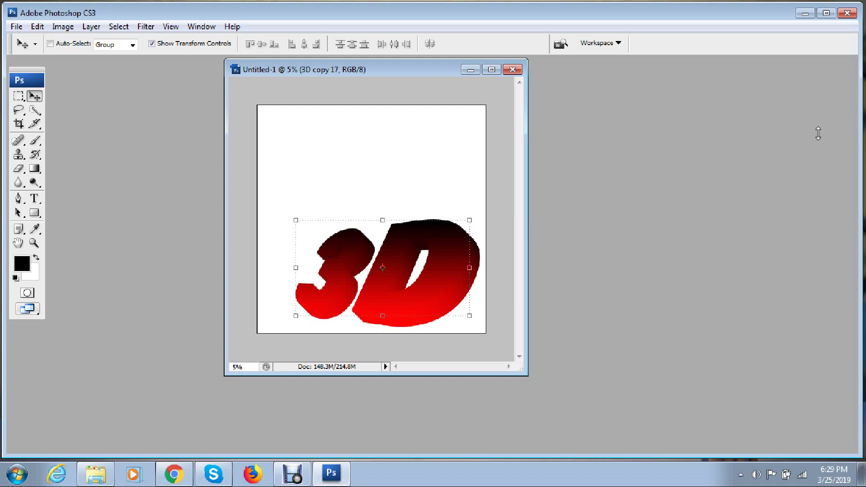
scroll(809, 258, up, 10)
Select 3D copy 17 down to the original 3D layer and merge them into one layer
click(802, 209)
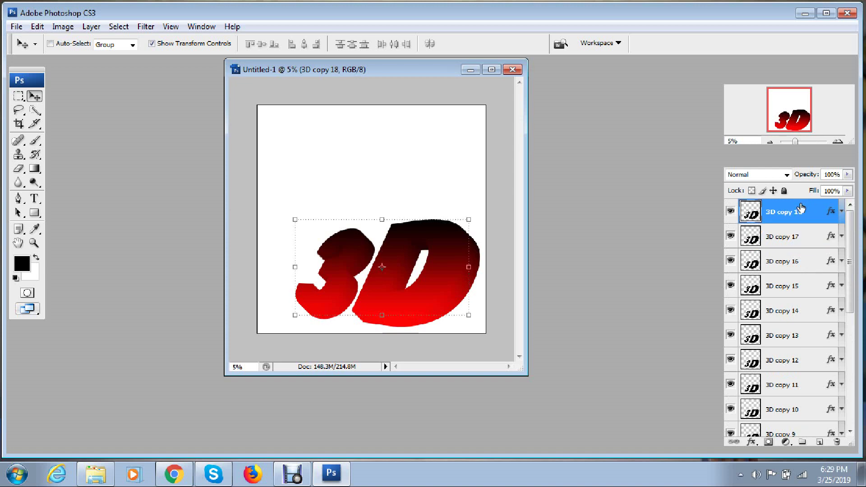
click(808, 240)
drag(851, 289, 860, 399)
shift+click(793, 401)
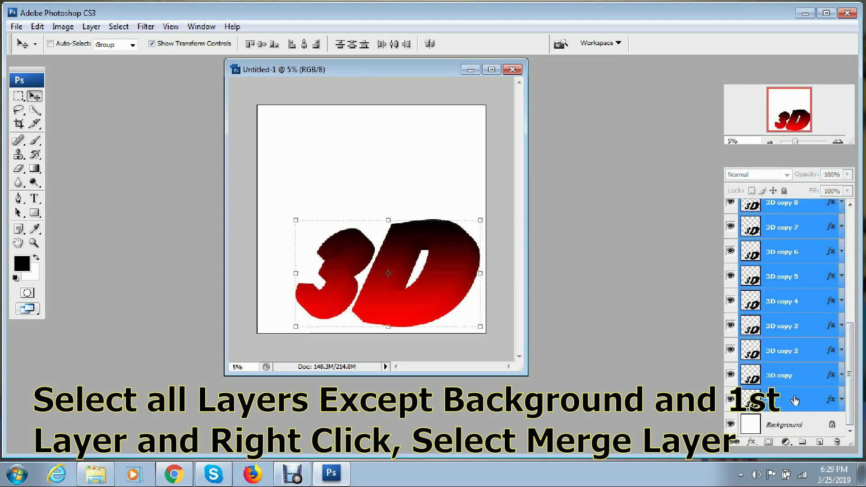
right_click(799, 402)
click(777, 357)
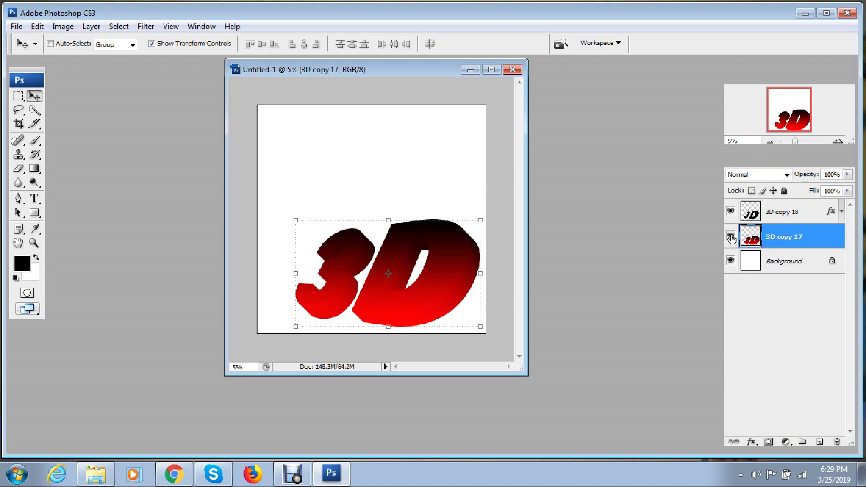
click(731, 238)
Give 3D copy 17 a 75% Multiply Inner Shadow: distance 46, choke 38%, size 250 px
double_click(731, 238)
click(731, 239)
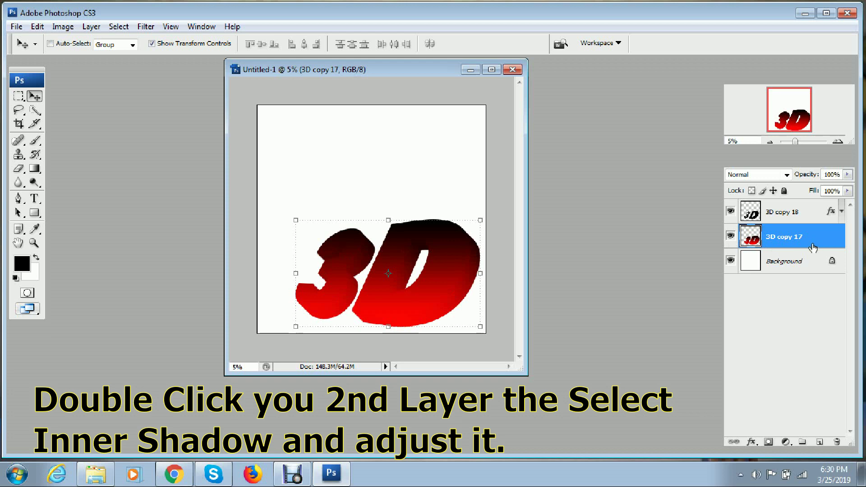
double_click(813, 248)
drag(538, 46, 616, 44)
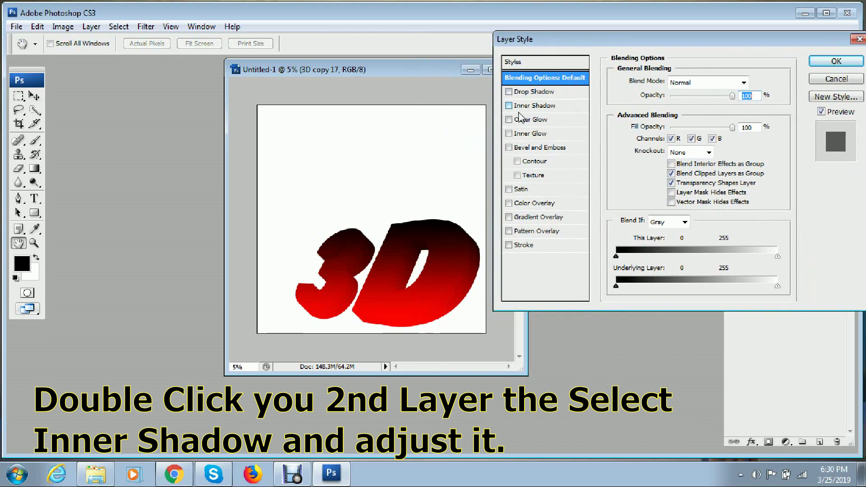
click(509, 105)
mouse_move(657, 134)
mouse_down()
mouse_move(674, 138)
mouse_move(687, 159)
mouse_up()
mouse_move(718, 39)
mouse_down()
mouse_move(640, 429)
mouse_move(704, 100)
mouse_up()
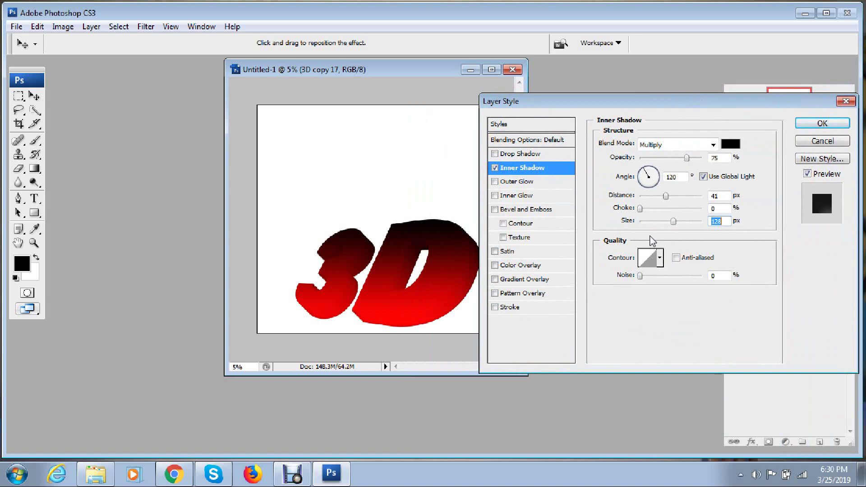
drag(641, 209, 703, 221)
mouse_move(666, 196)
mouse_down()
mouse_move(697, 196)
mouse_move(670, 196)
mouse_up()
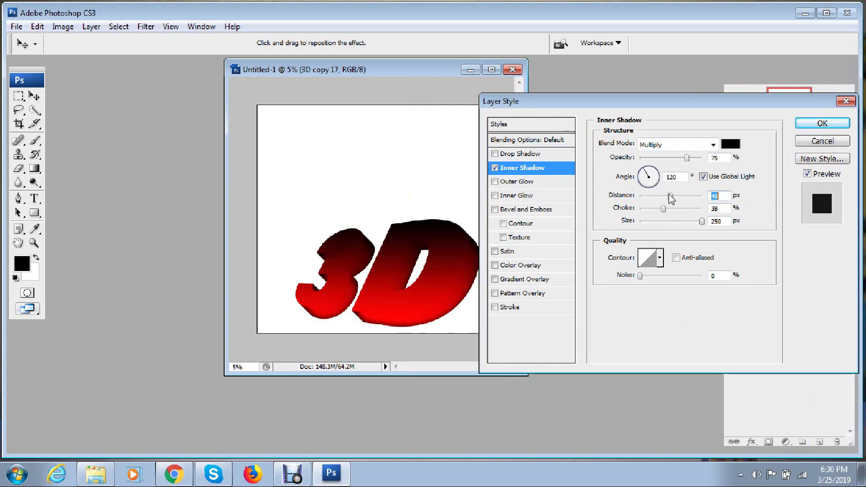
drag(702, 221, 675, 221)
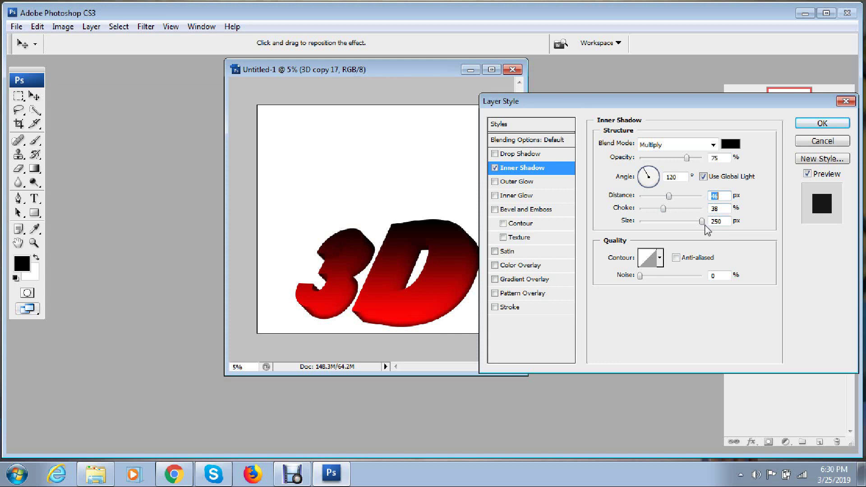
drag(675, 222, 702, 221)
click(820, 124)
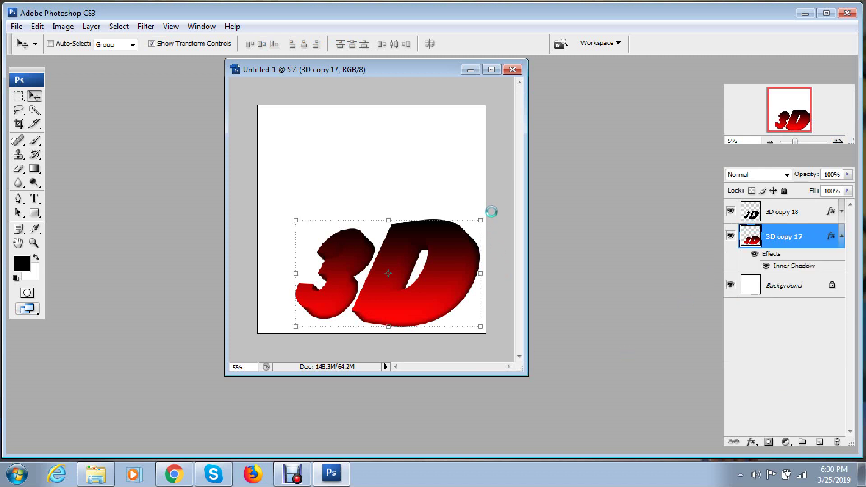
Give the top 3D copy 18 layer a 250 px Multiply Inner Shadow with distance 0 and choke 0
click(730, 209)
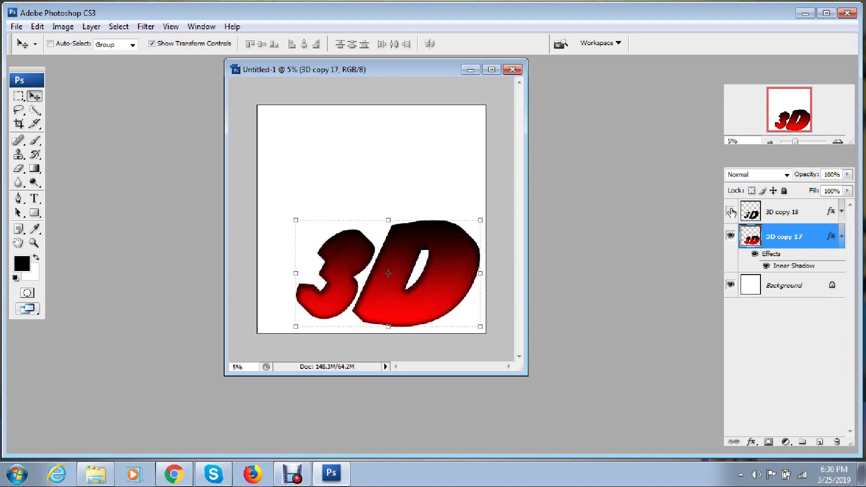
double_click(804, 220)
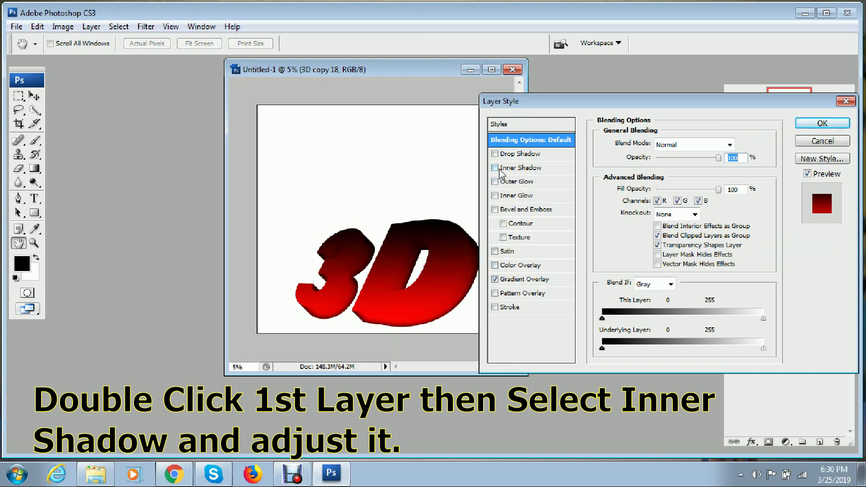
click(511, 169)
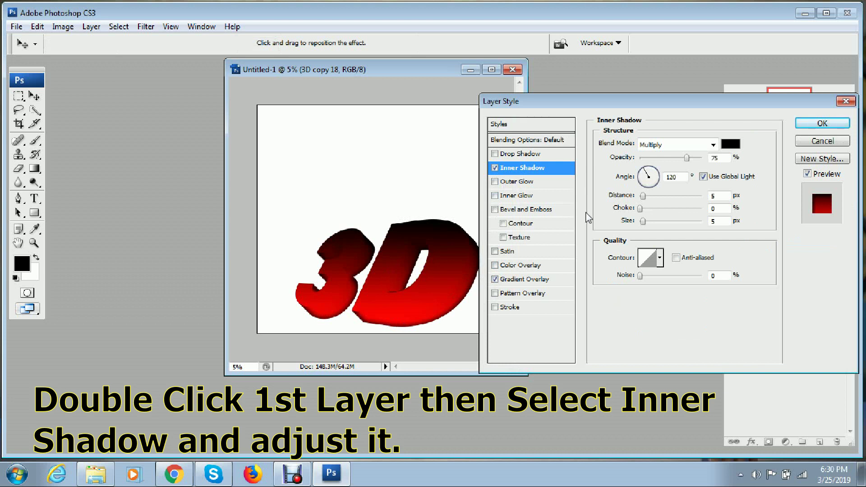
drag(643, 221, 745, 230)
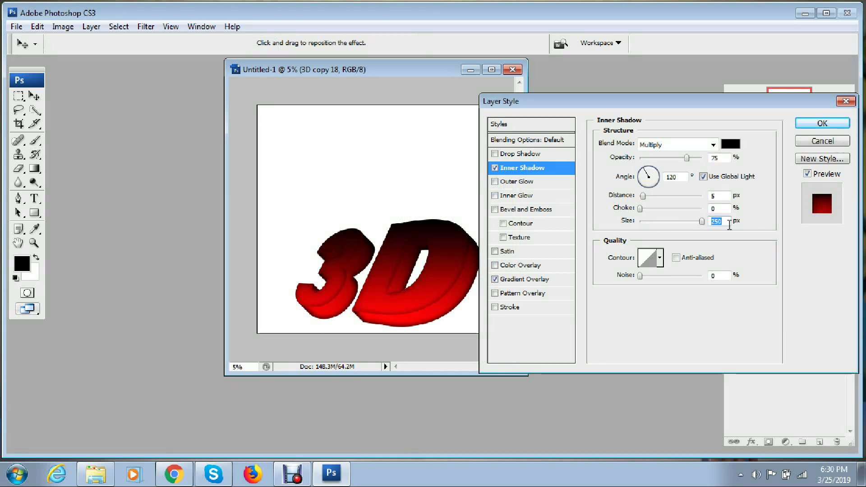
mouse_move(640, 208)
mouse_down()
mouse_move(664, 220)
mouse_move(578, 204)
mouse_up()
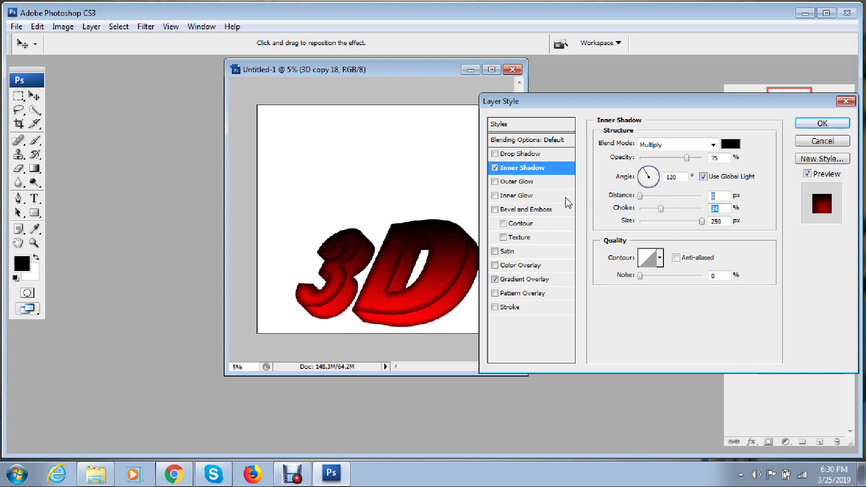
drag(702, 221, 637, 210)
drag(696, 221, 704, 226)
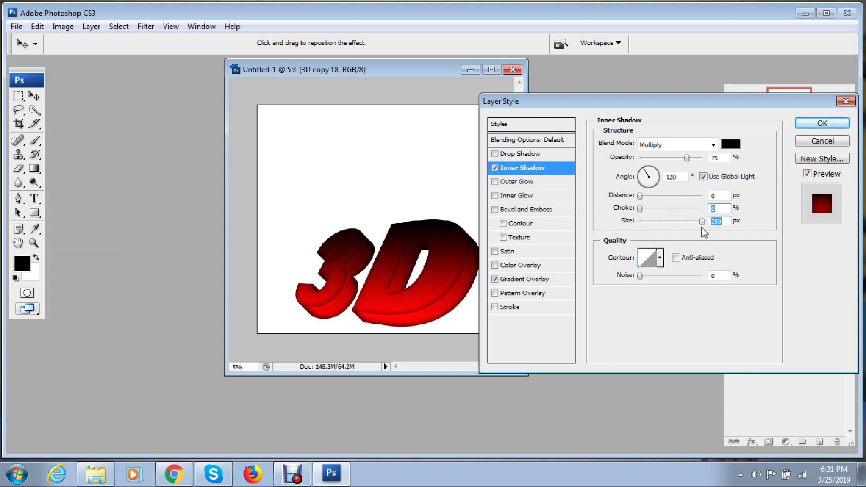
click(821, 124)
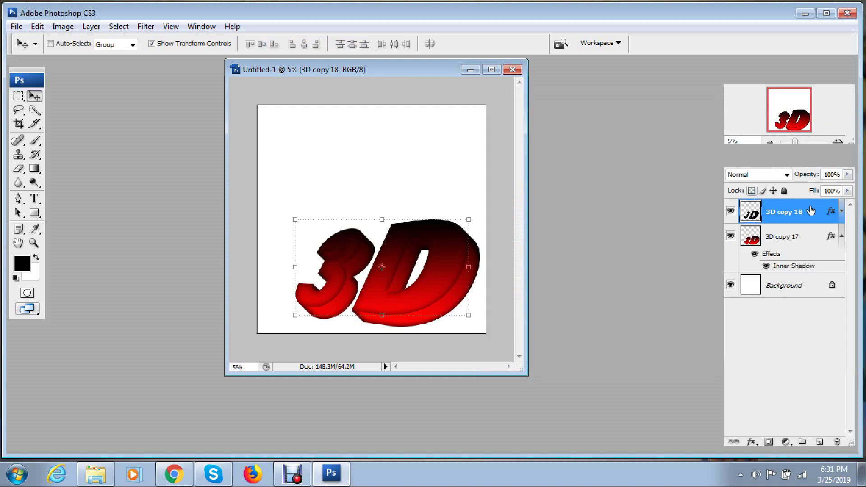
Enlarge the document window, zoom out to 8.33% so the 3D text fits, and select 3D copy 17
click(830, 140)
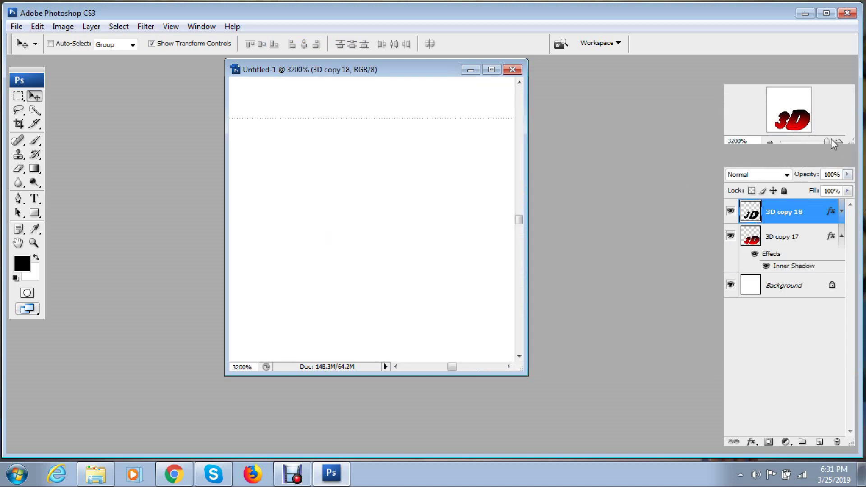
drag(525, 375, 613, 437)
click(768, 142)
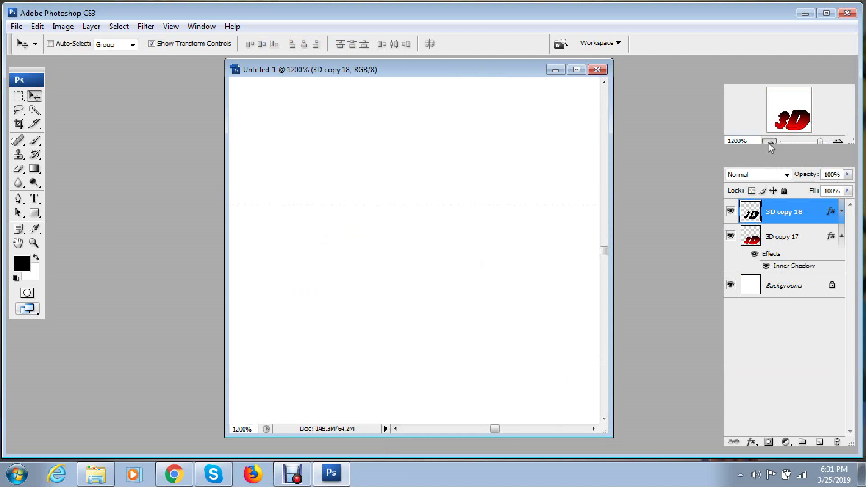
click(768, 142)
click(768, 142)
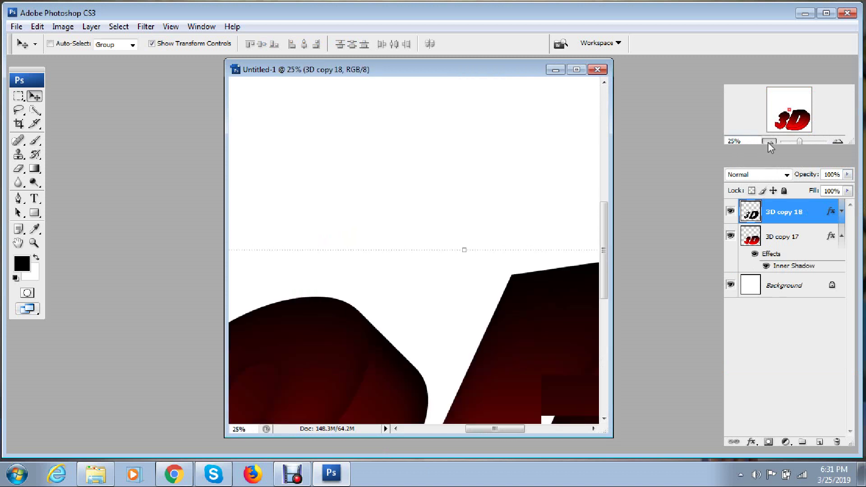
click(768, 142)
drag(794, 123, 795, 125)
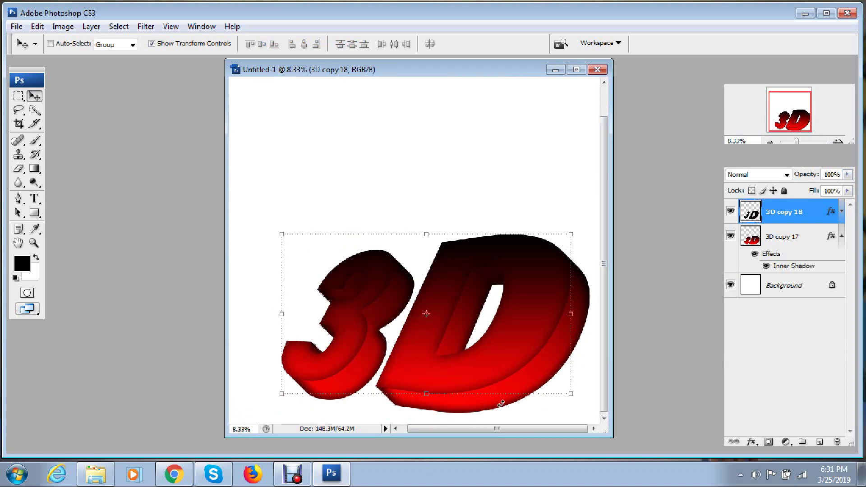
click(793, 245)
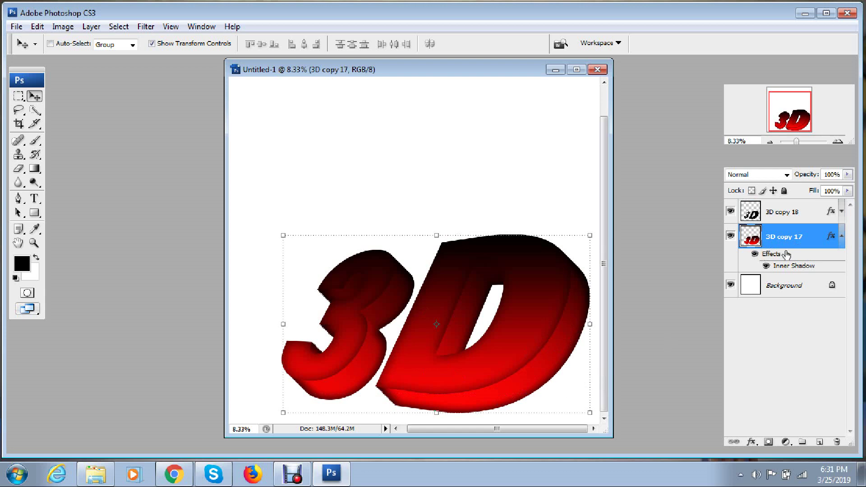
Add a Drop Shadow to 3D copy 17 with about 85 px distance and 120 px size
key(h)
double_click(808, 246)
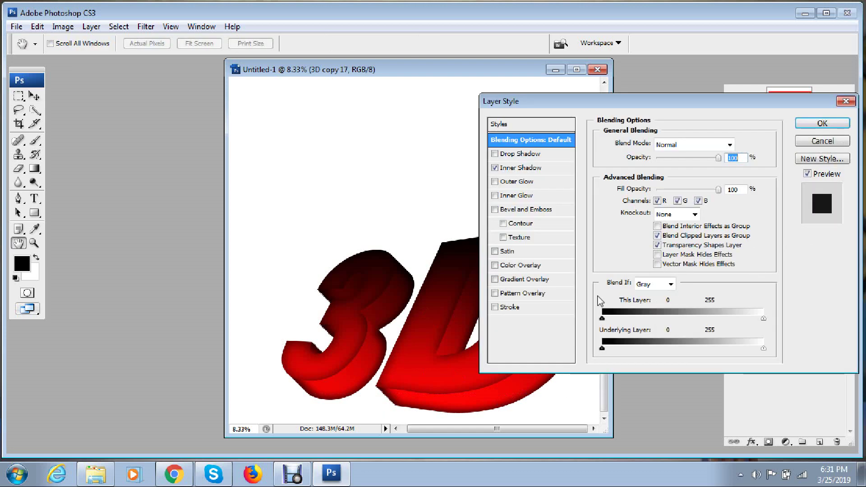
click(495, 154)
drag(614, 102, 707, 60)
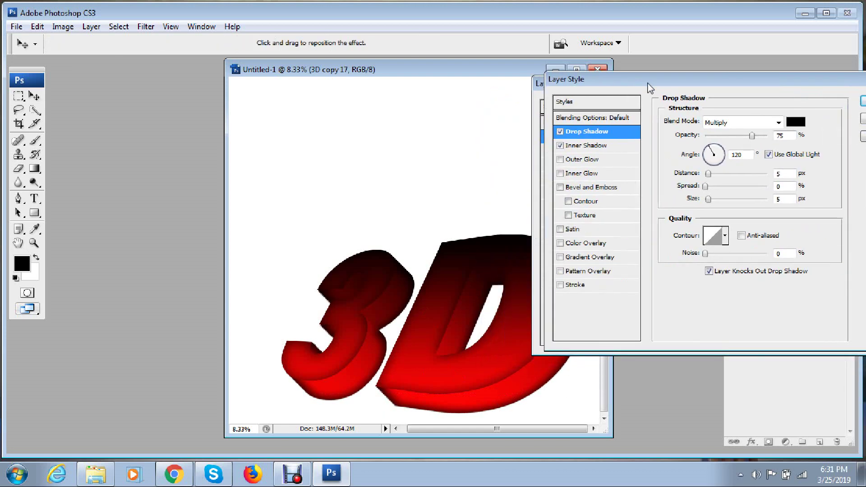
mouse_move(736, 155)
mouse_down()
mouse_move(777, 155)
mouse_move(781, 166)
mouse_up()
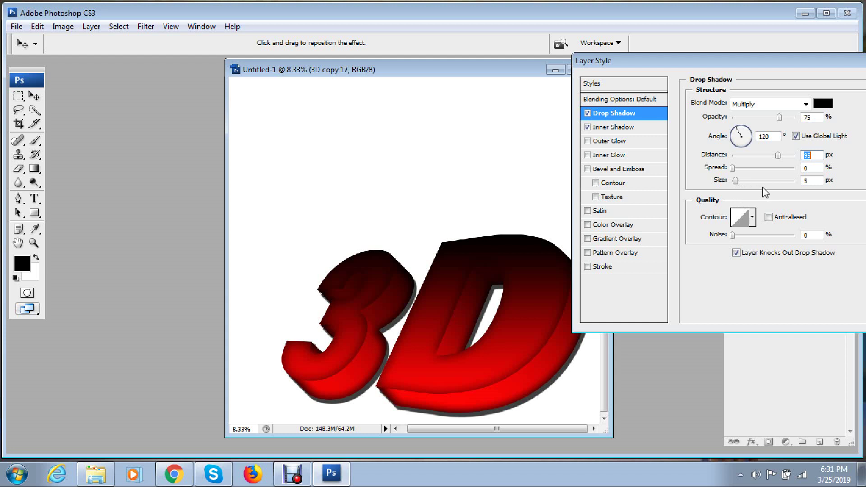
mouse_move(736, 180)
mouse_down()
mouse_move(793, 181)
mouse_move(756, 168)
mouse_move(788, 156)
mouse_move(778, 161)
mouse_up()
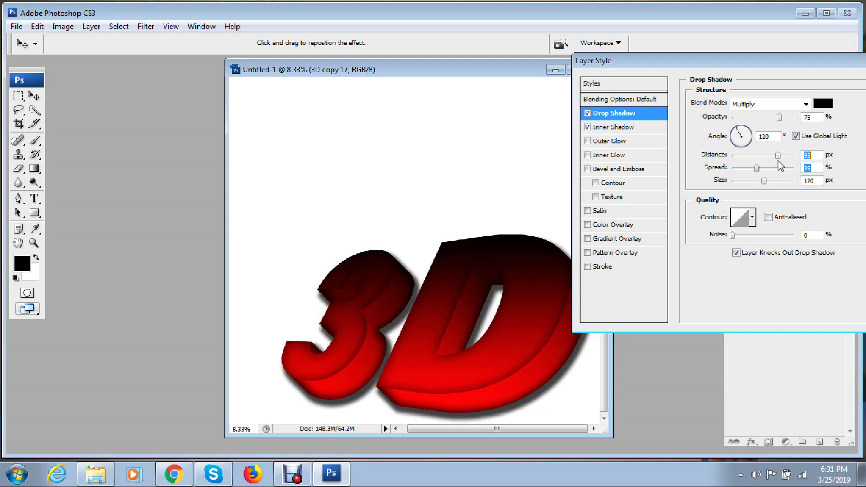
Add a pale yellow 43 px Screen Outer Glow to 3D copy 17 and apply the styles
click(588, 142)
click(608, 145)
drag(733, 206, 747, 207)
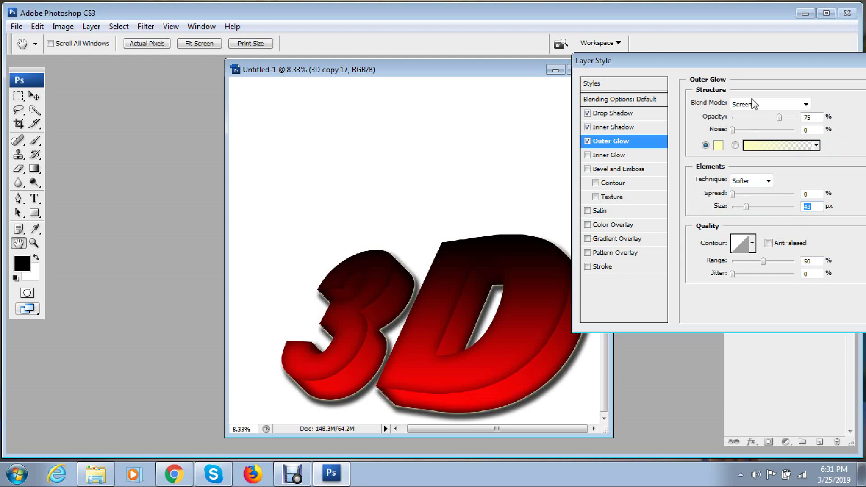
drag(823, 61, 576, 61)
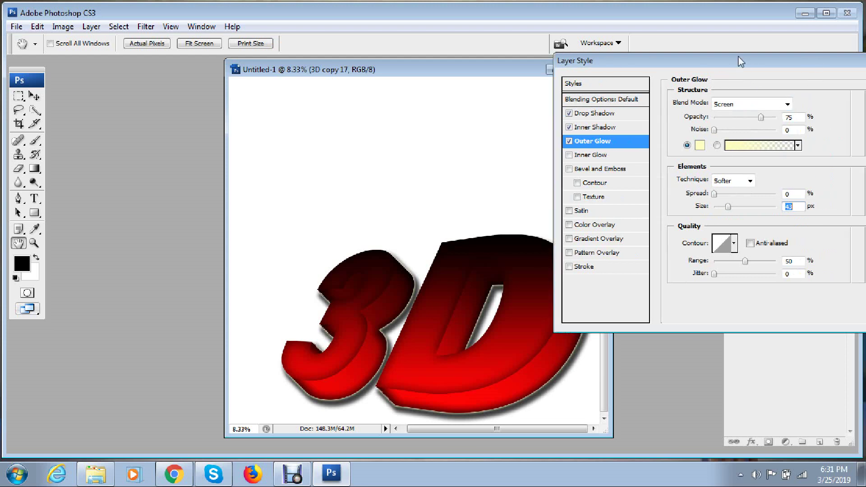
click(668, 82)
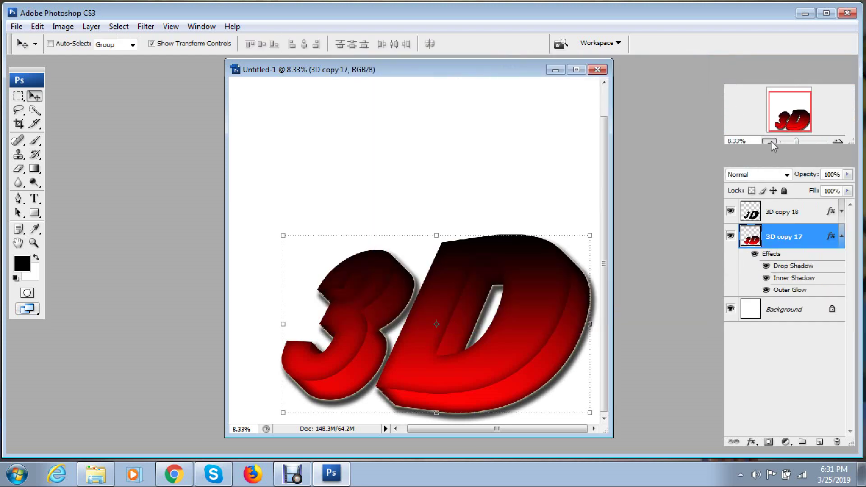
Zoom out to the full canvas and switch to the Rectangular Marquee to hide the transform box
click(770, 141)
click(18, 97)
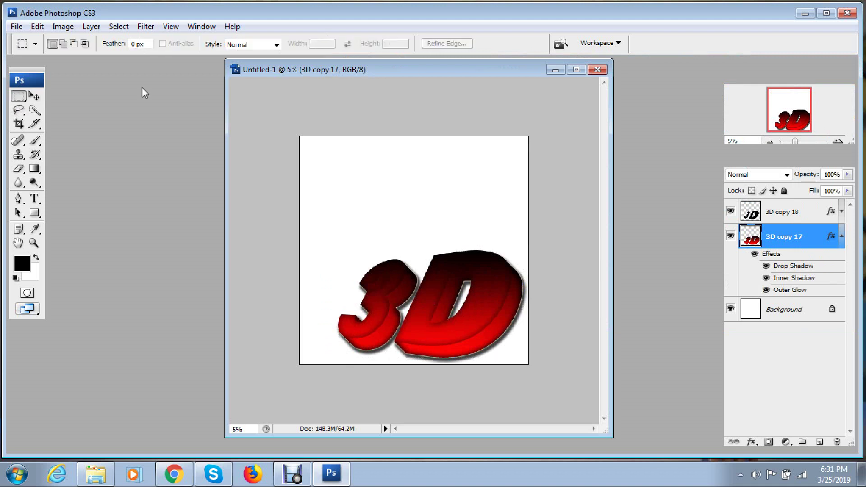
drag(461, 69, 445, 82)
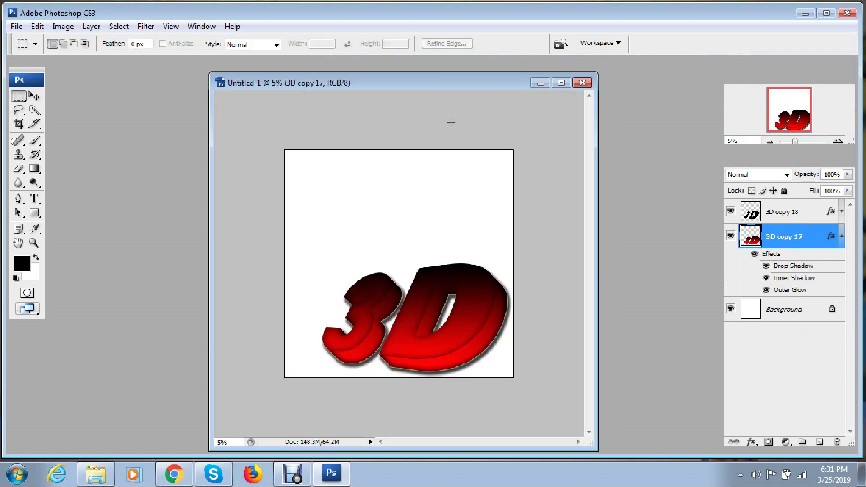